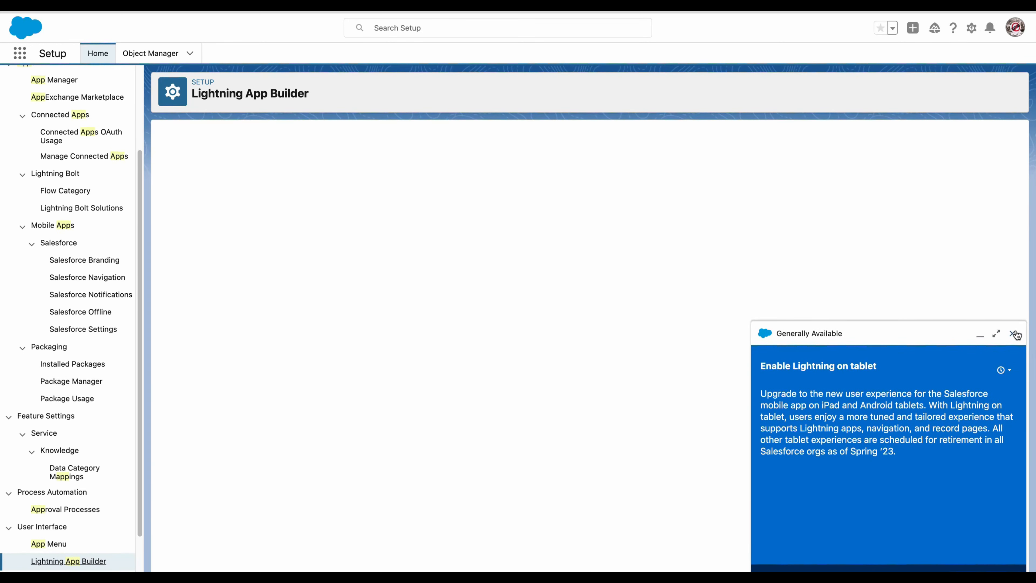
Start a new Lightning page of type App Page and label it Account Management
left_click(1014, 334)
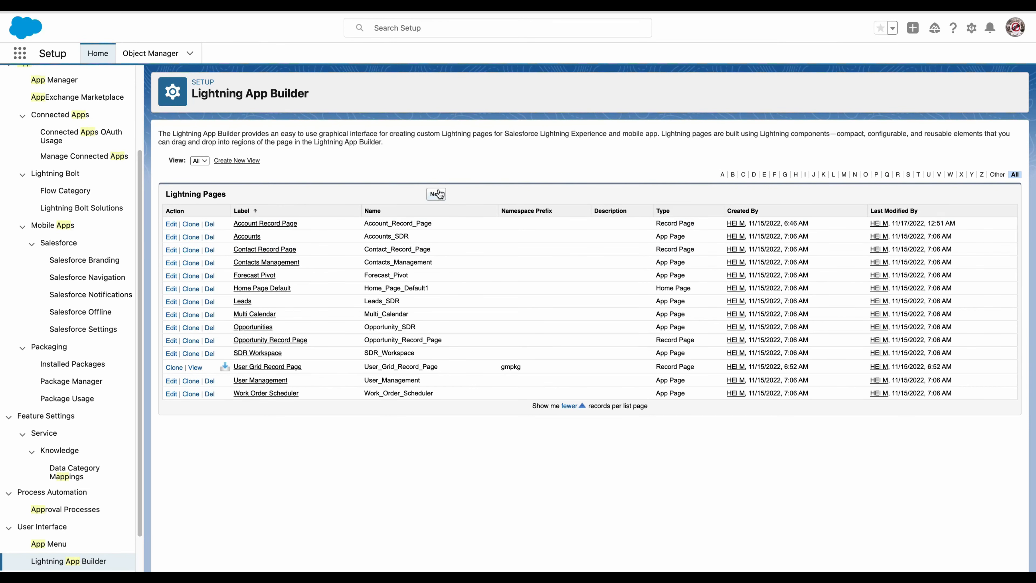
left_click(435, 198)
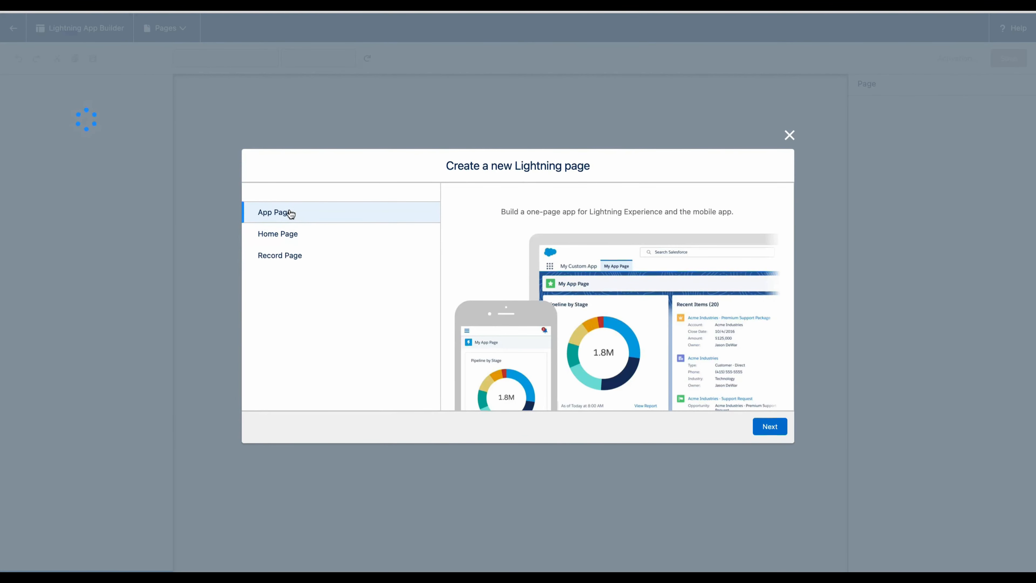
left_click(770, 427)
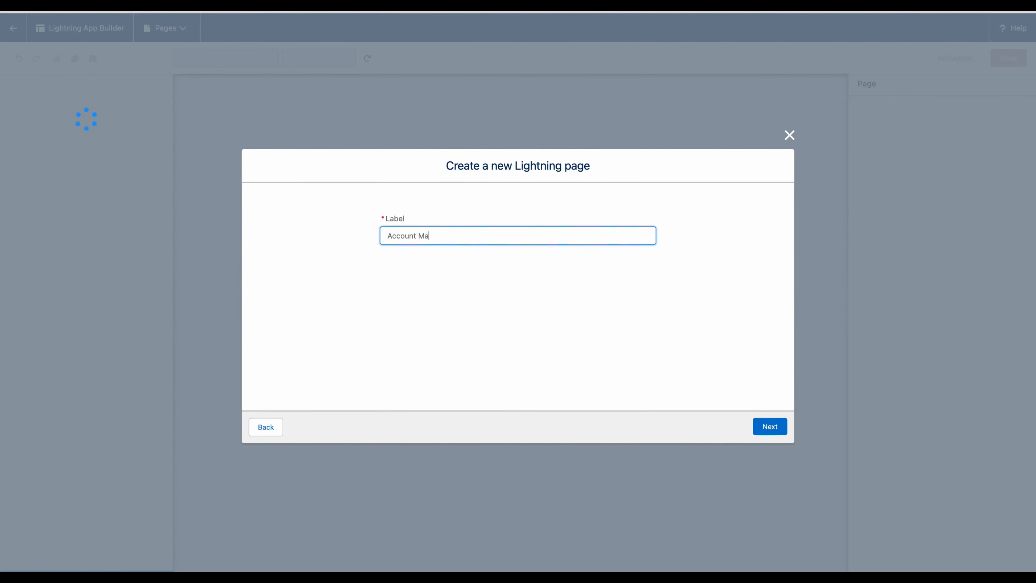
type("Account Management")
left_click(766, 426)
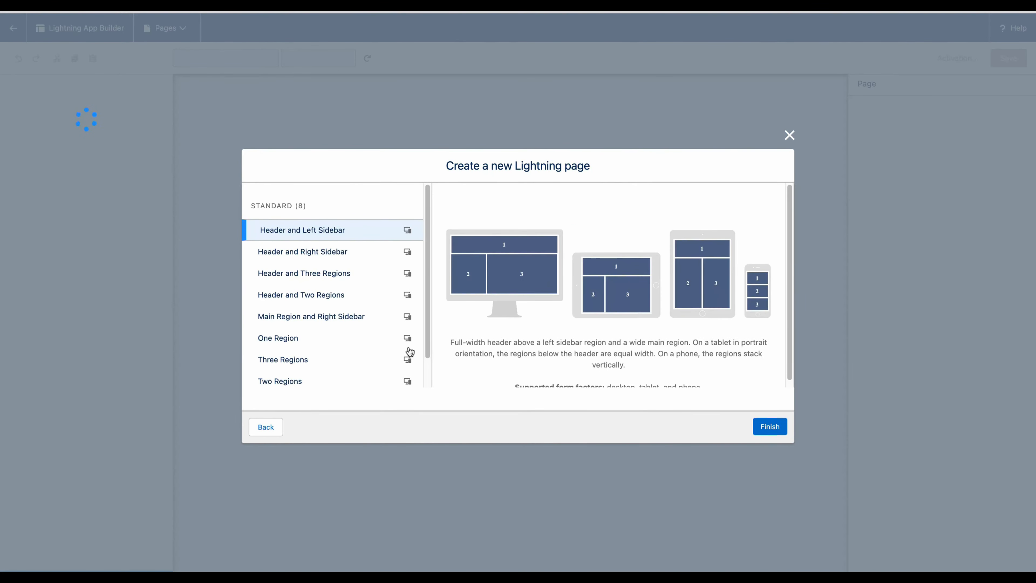
Create the page with the One Region template and dismiss the introductory hint
scroll(348, 285, "down", 2)
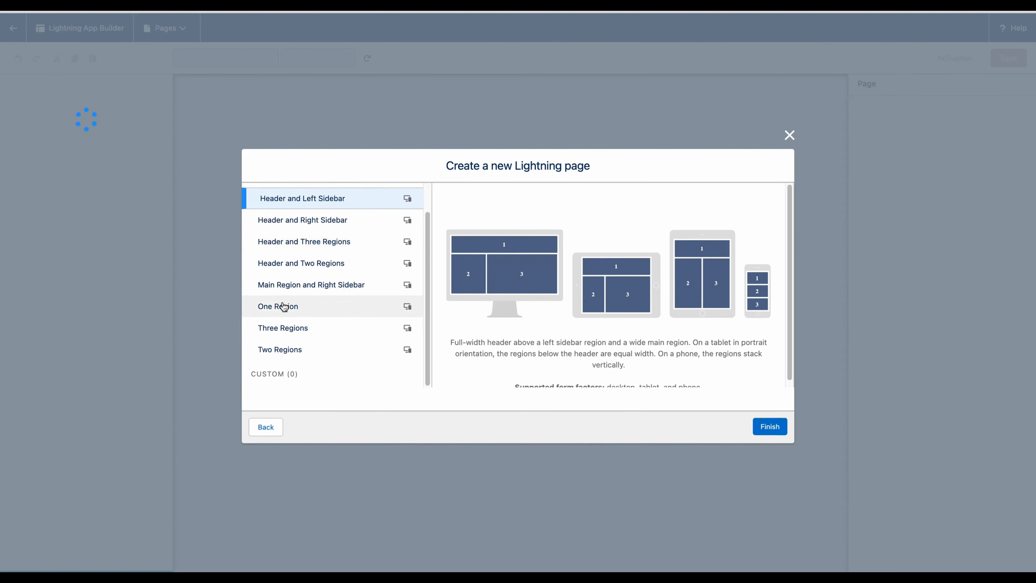
left_click(284, 307)
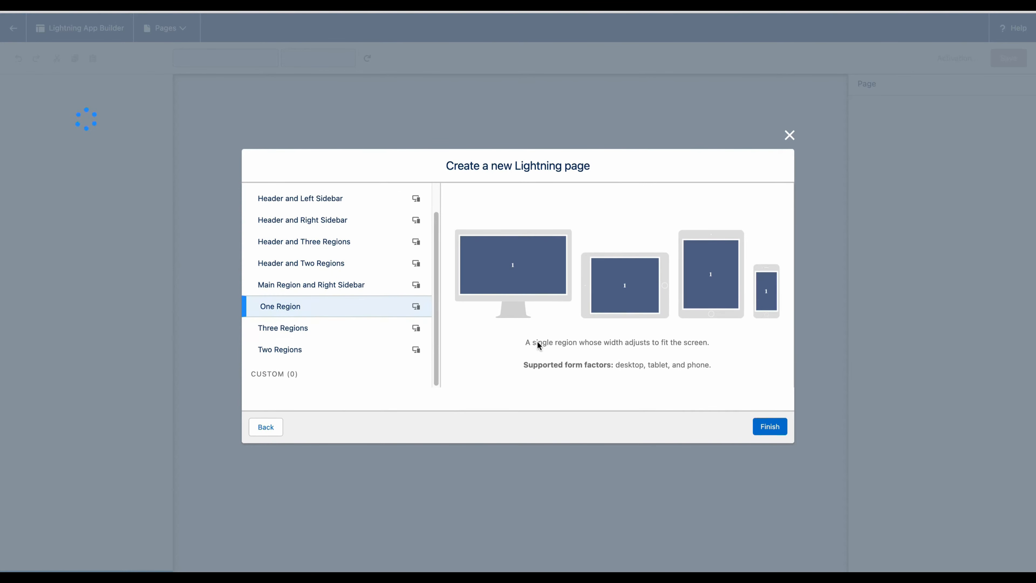
left_click(765, 428)
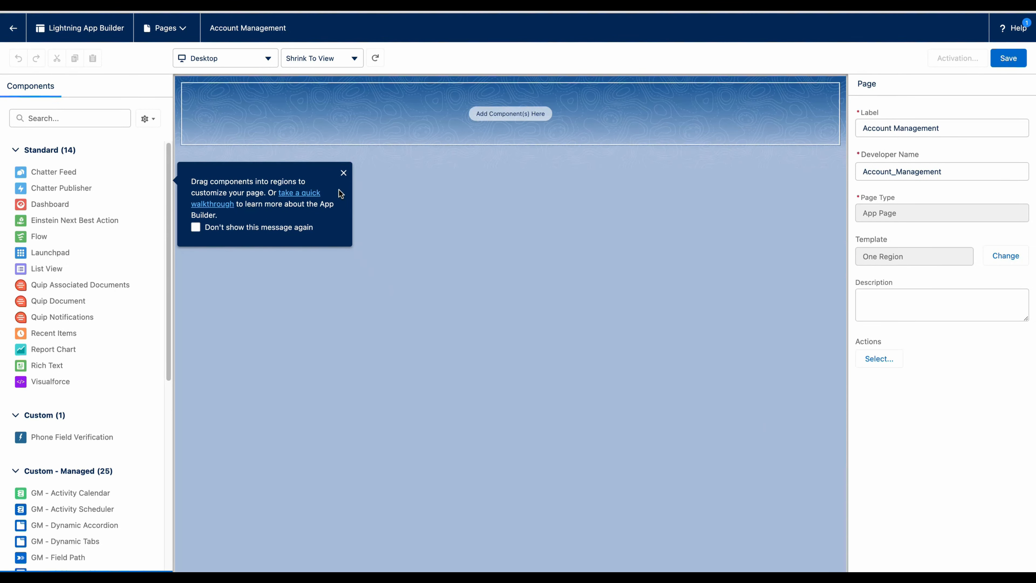
left_click(342, 174)
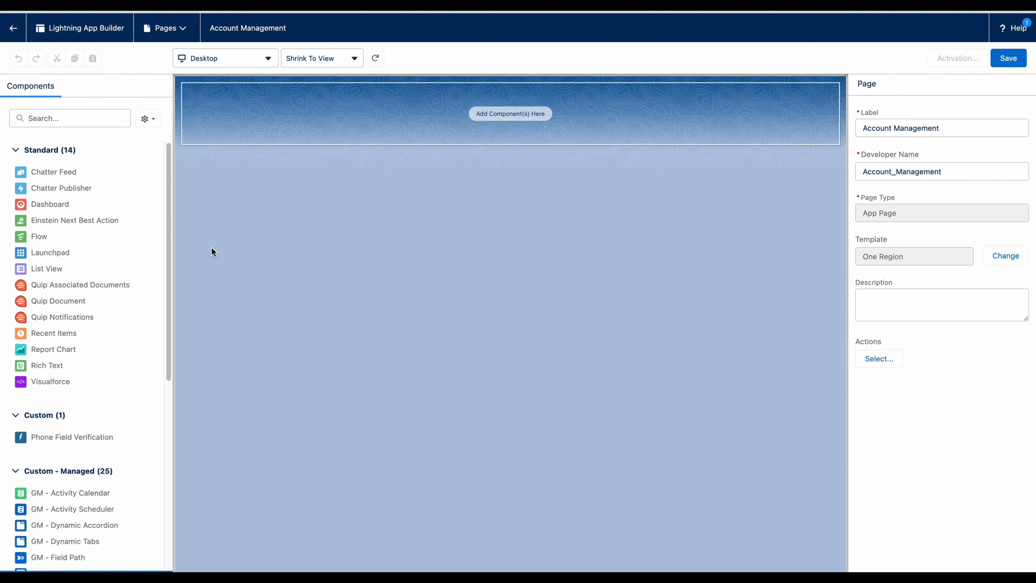
Find the GM - ListView Grid component, add it to the page's empty region, and clear the component search
left_click(73, 119)
type("G")
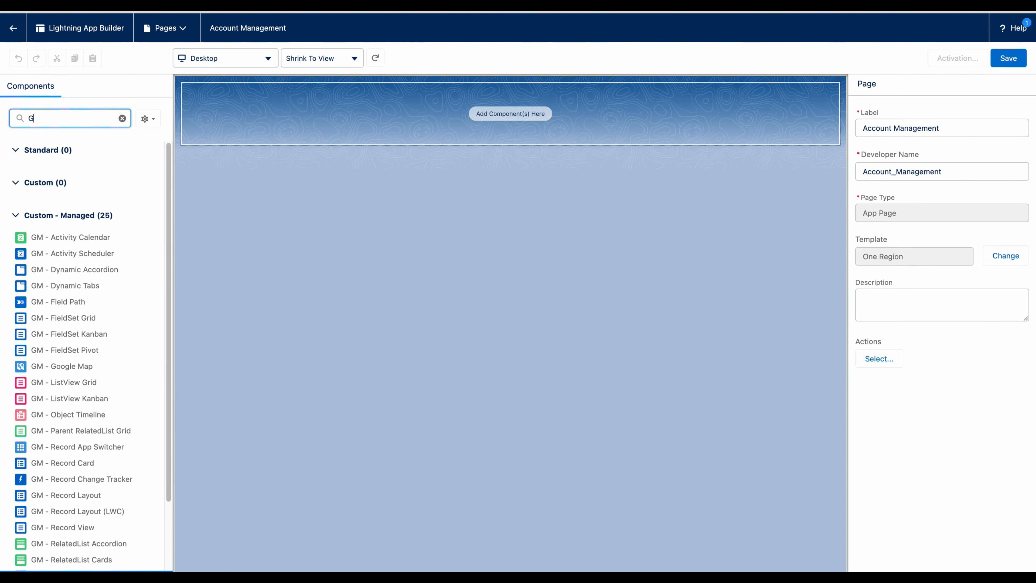
type("M - L")
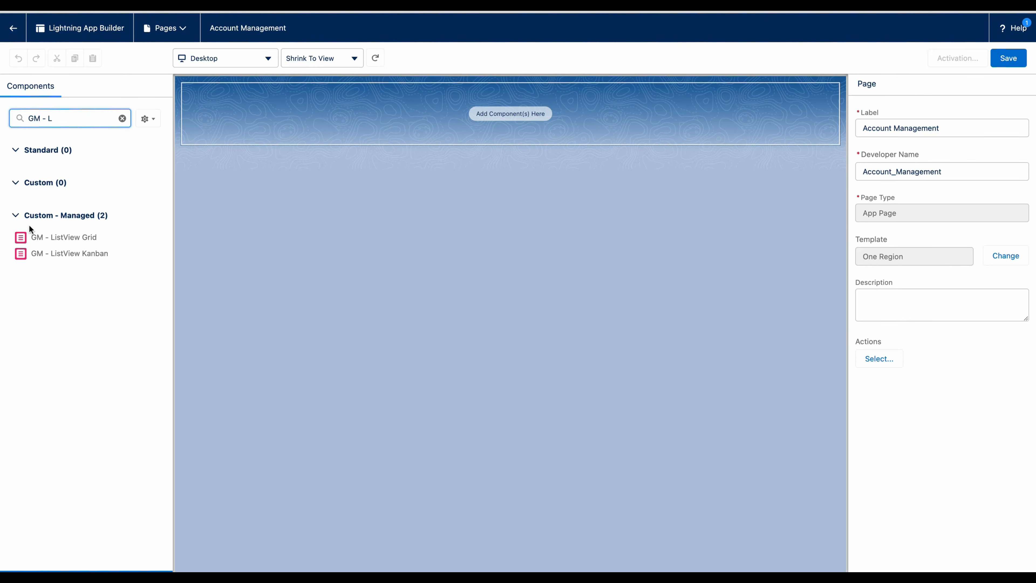
left_click_drag(153, 236, 303, 105)
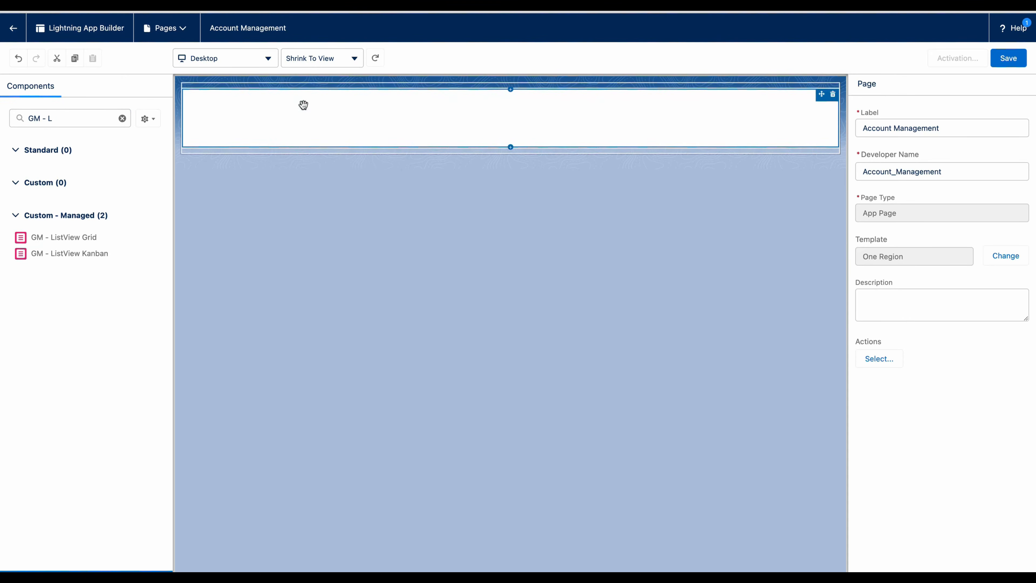
left_click(122, 118)
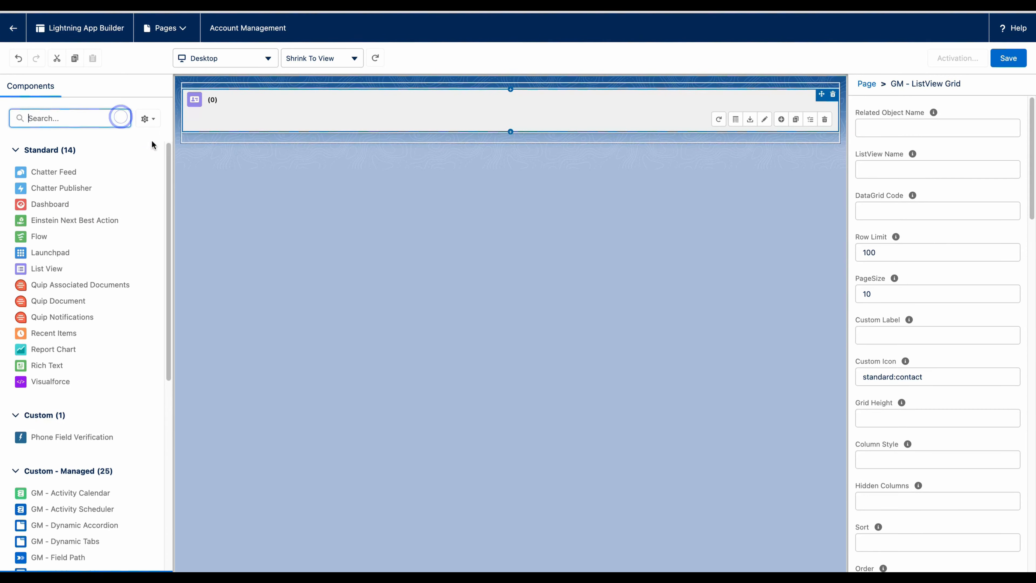
Set the ListView Grid's Related Object Name to Account
left_click(894, 130)
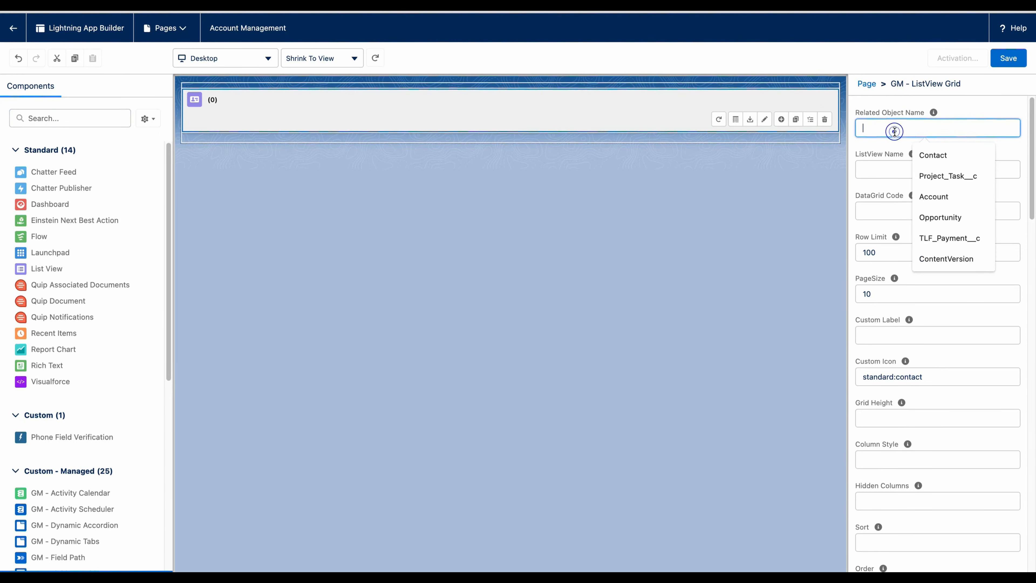
type("Acc")
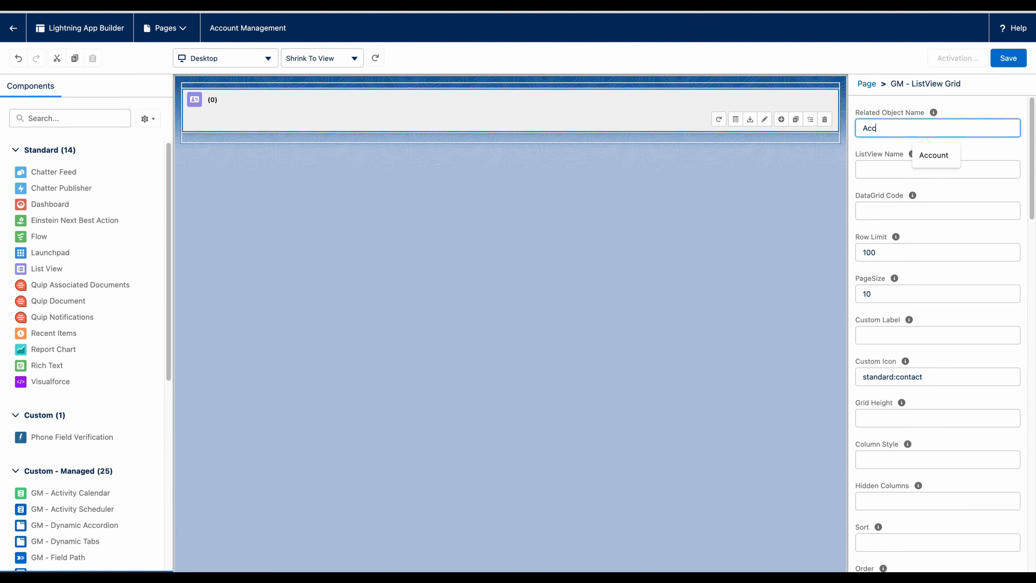
type("ount")
left_click(948, 148)
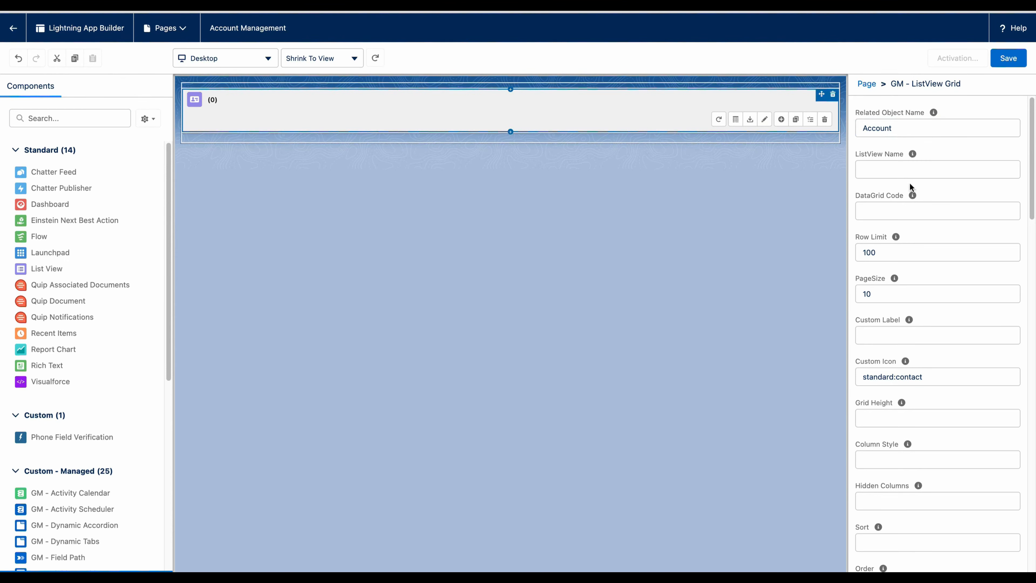
Set the grid's ListView Name to AllAccounts
left_click(902, 173)
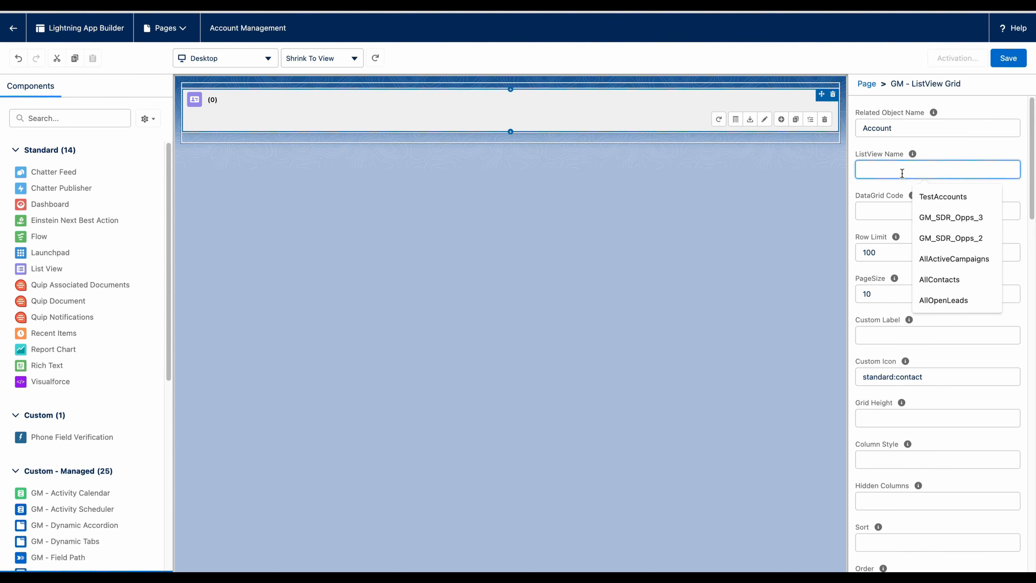
type("AllA")
key("BackSpace")
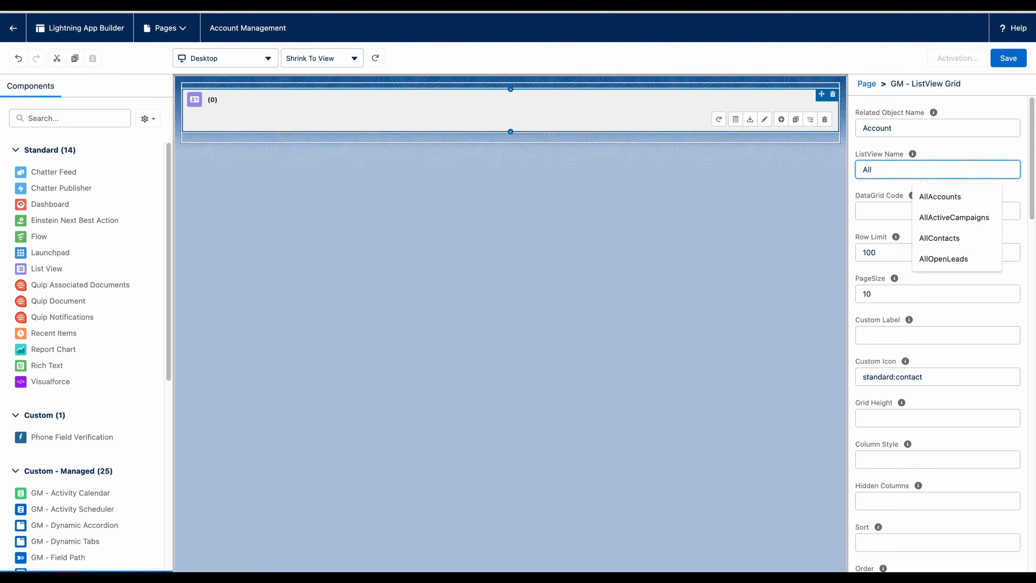
type("Account")
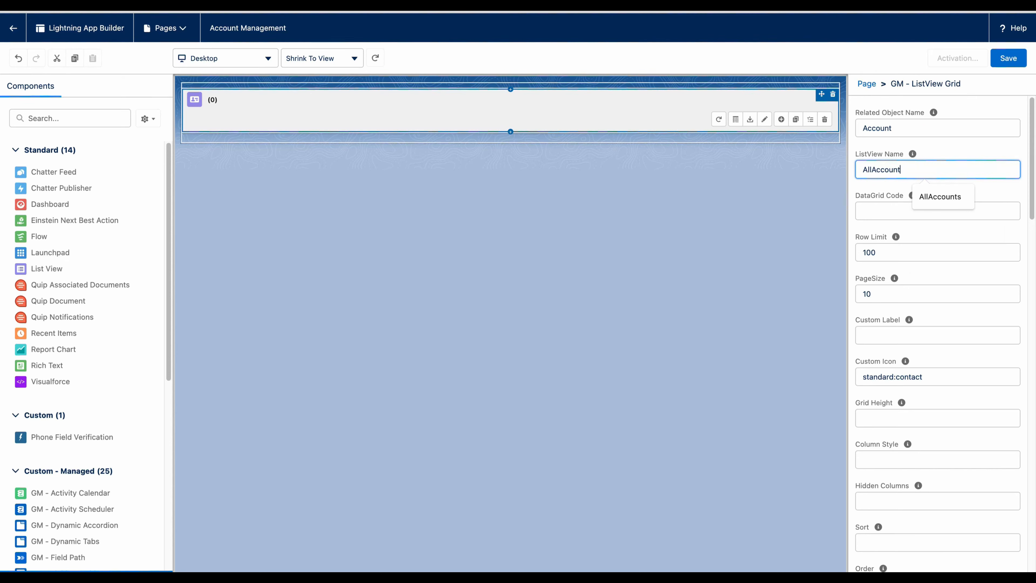
type("s")
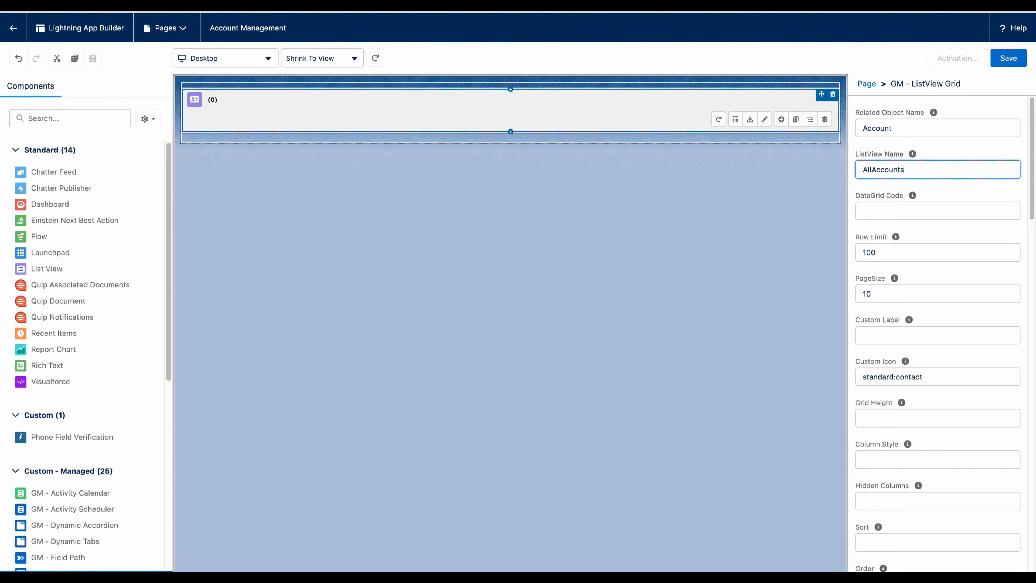
left_click(976, 151)
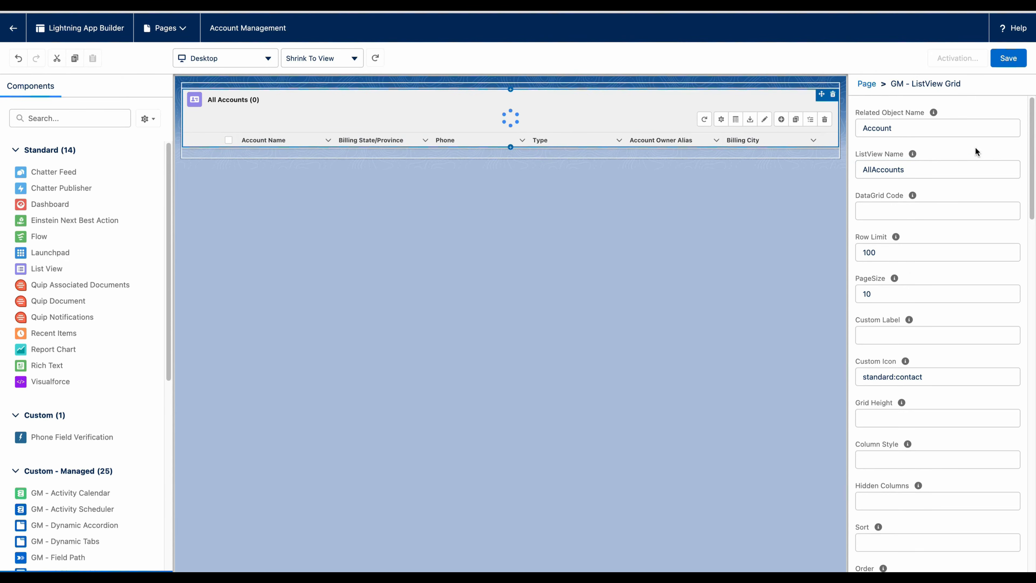
Set the grid's Row Limit to 500 and its PageSize to 50
left_click(895, 252)
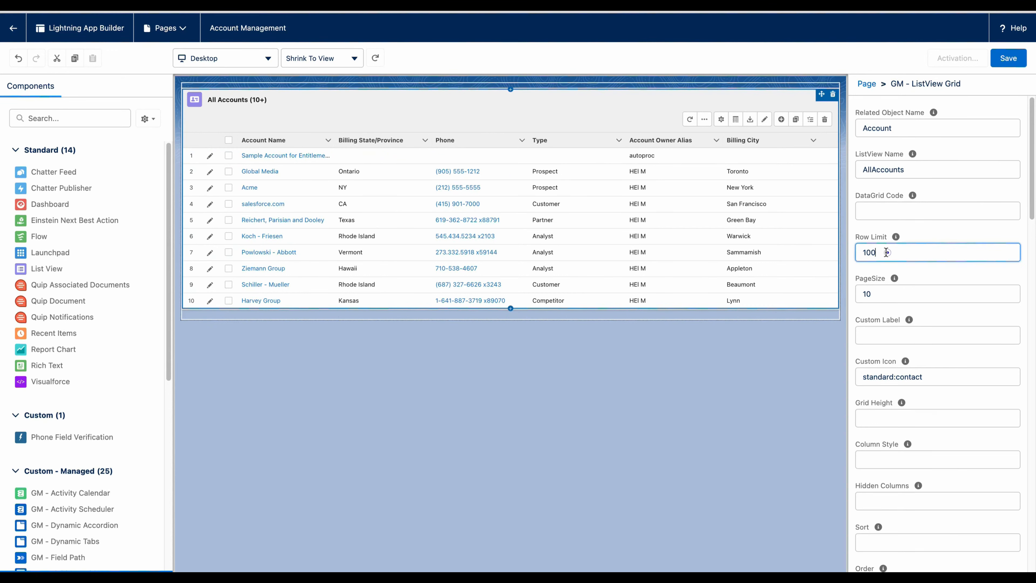
left_click_drag(889, 252, 859, 248)
type("500")
mouse_move(894, 278)
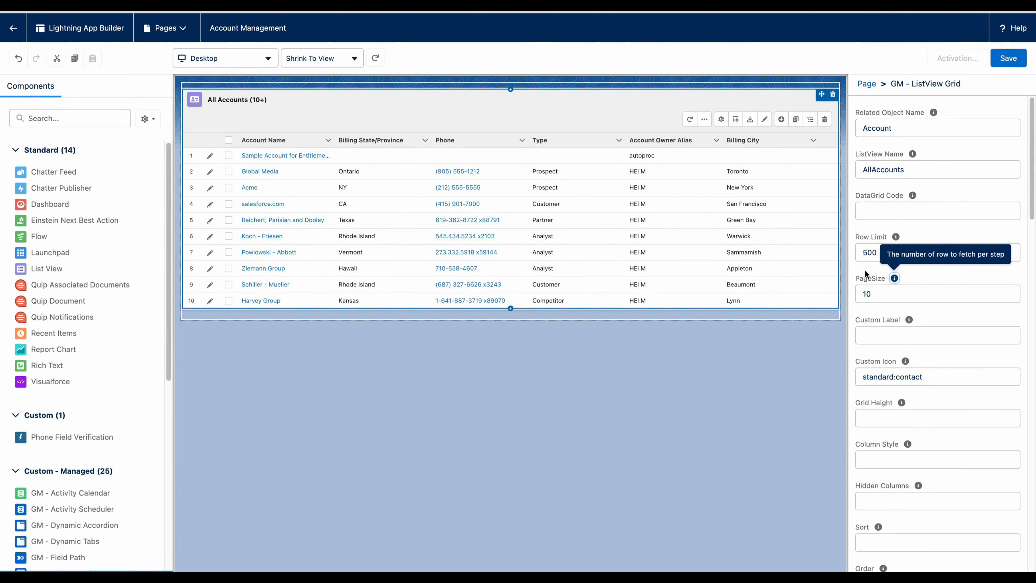
left_click(870, 294)
left_click_drag(870, 294, 859, 292)
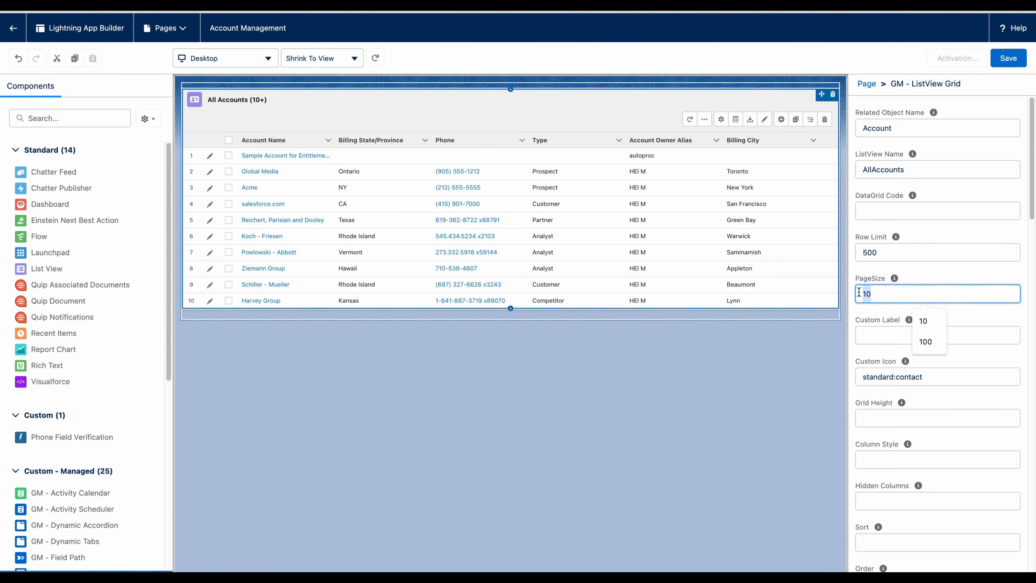
type("50")
Change the grid's Custom Icon to standard:account
mouse_move(908, 319)
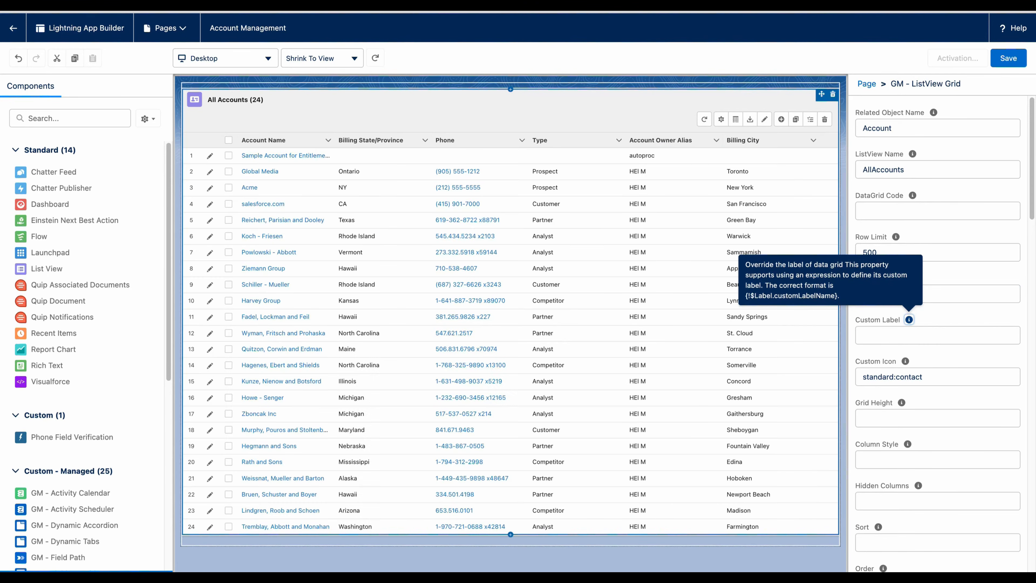
left_click(928, 378)
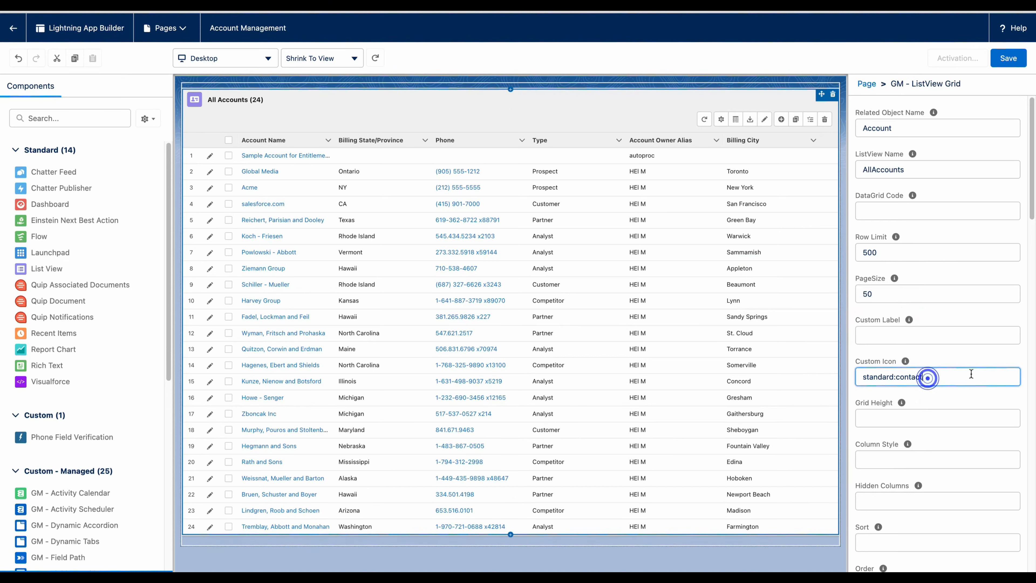
key("BackSpace")
key("BackSpace")
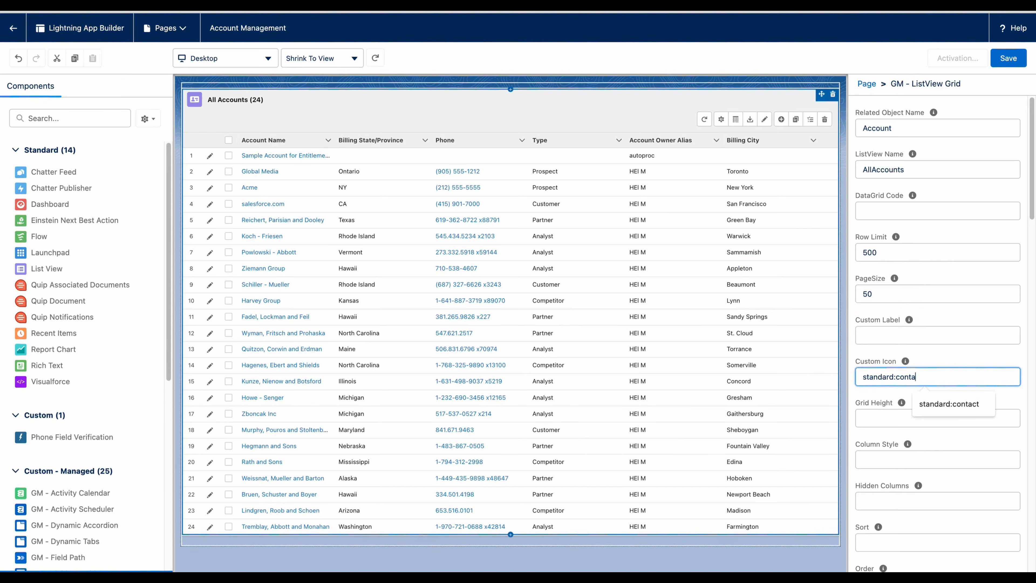
key("BackSpace")
key("BackSpace")
type("account")
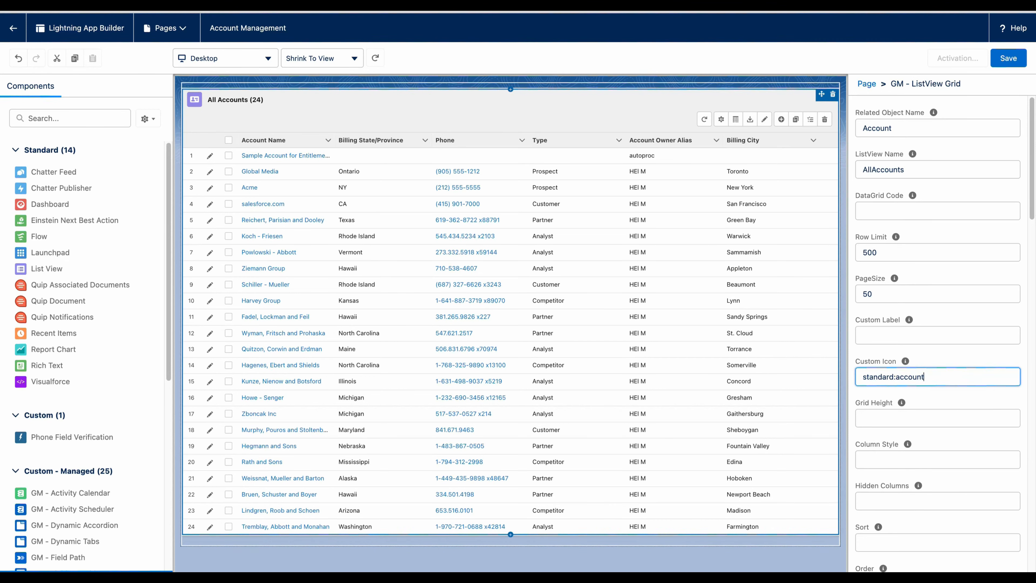
left_click(971, 356)
Set the Grid Height to 9999
scroll(966, 323, "down", 1)
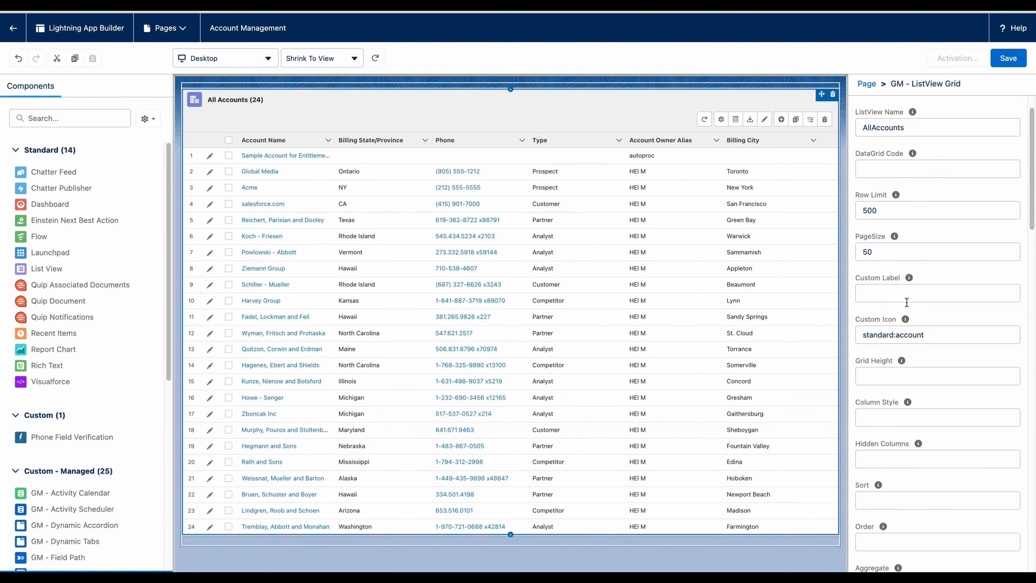
left_click(878, 375)
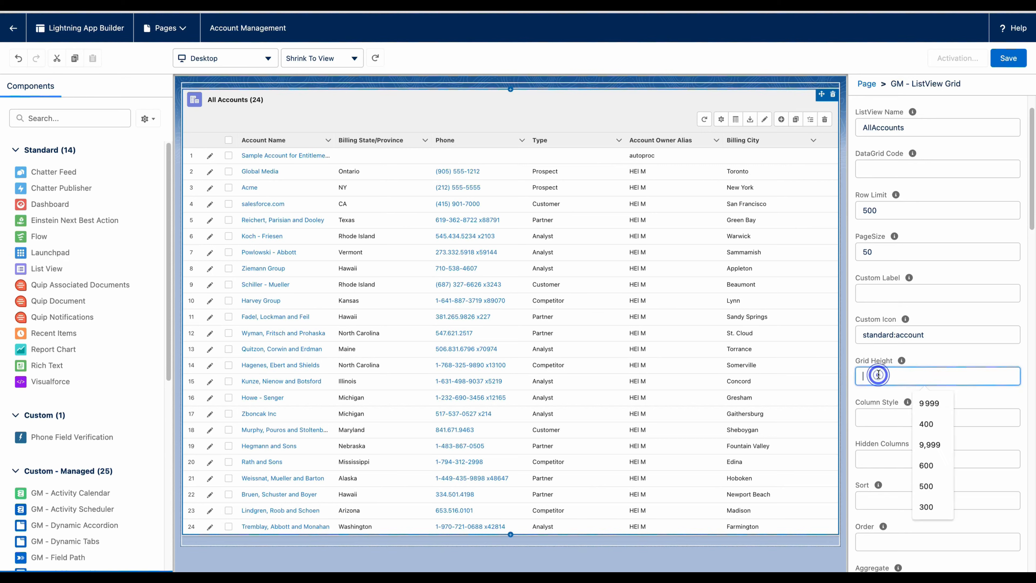
type("9999")
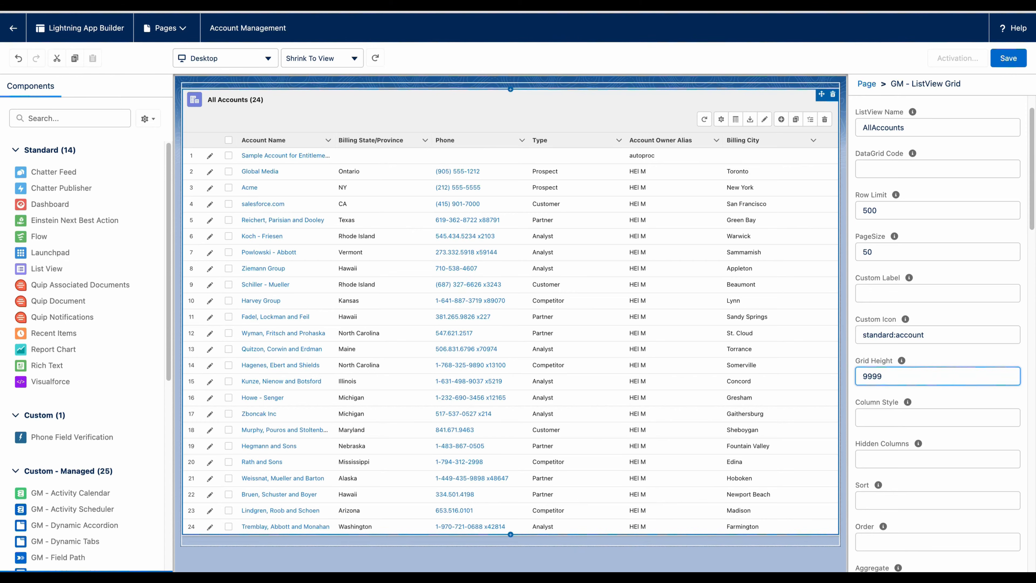
key("Tab")
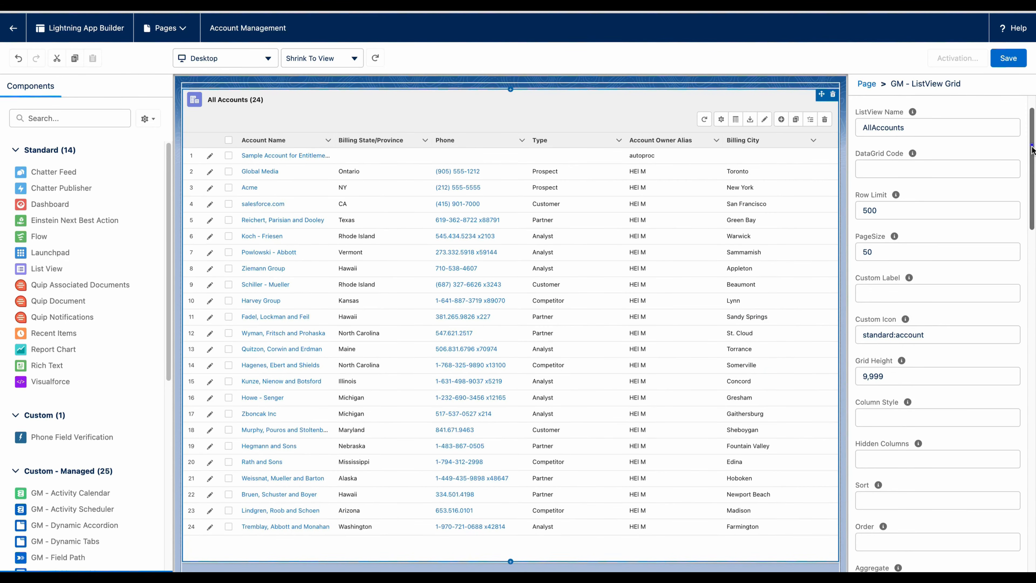
Set the grid's Search Fields to Name,BillingCity and enable the Wildcard Search and Show Border options
left_click_drag(1032, 152, 1030, 456)
left_click(866, 400)
type("Nam")
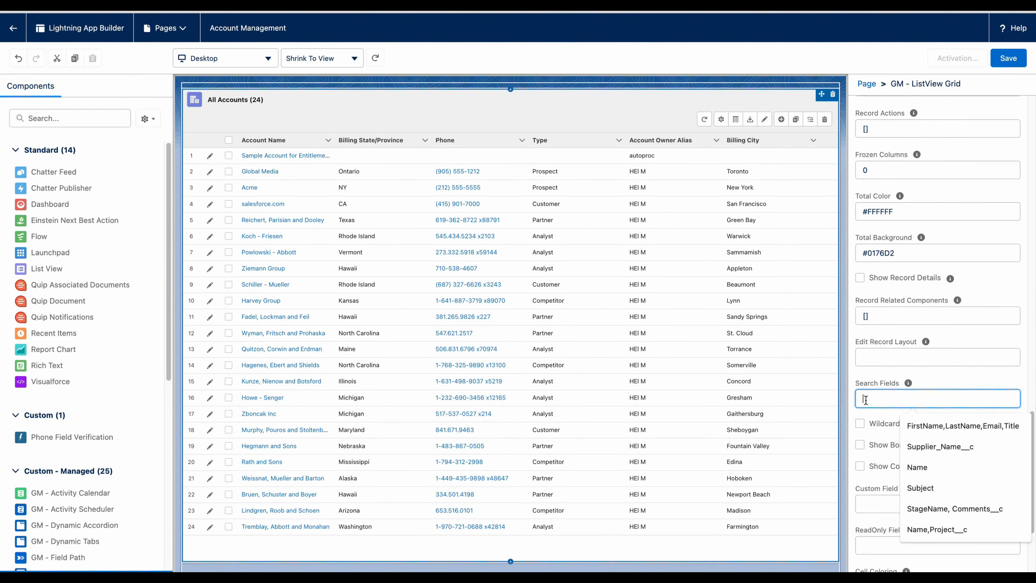
type("e,BillingCity")
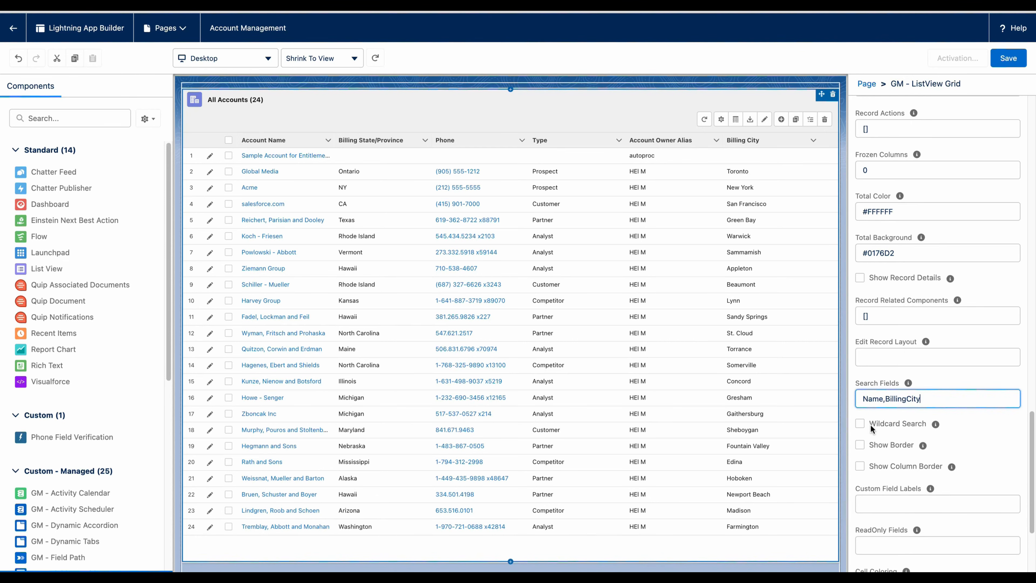
left_click(860, 424)
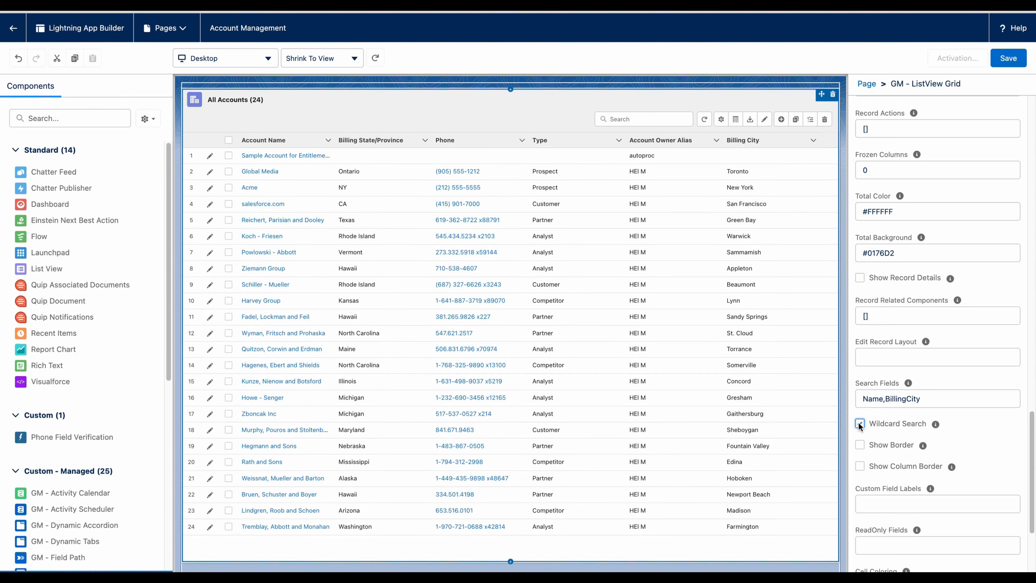
left_click(860, 445)
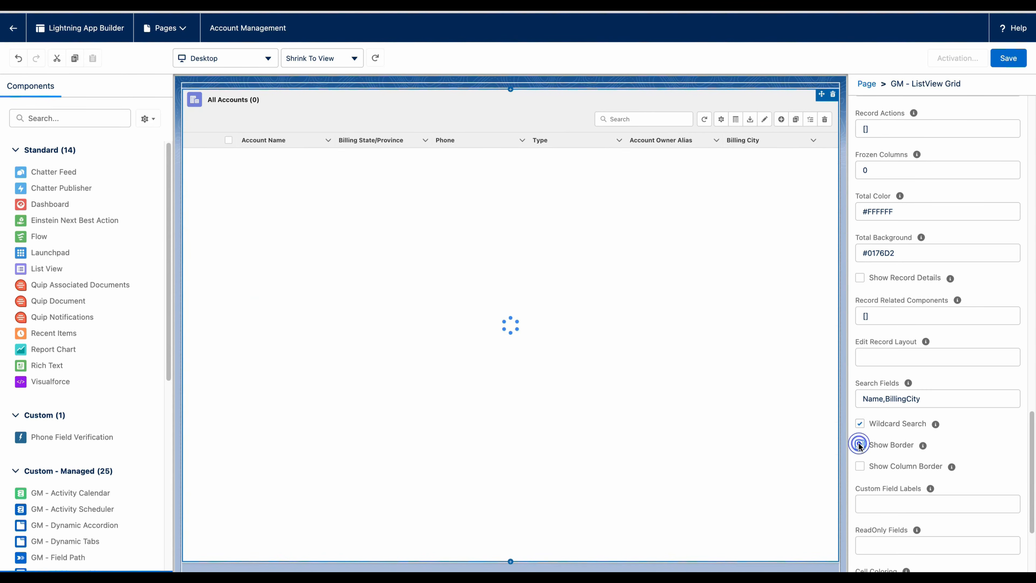
Enable the grid's Show Column Border option and save the page
left_click(861, 466)
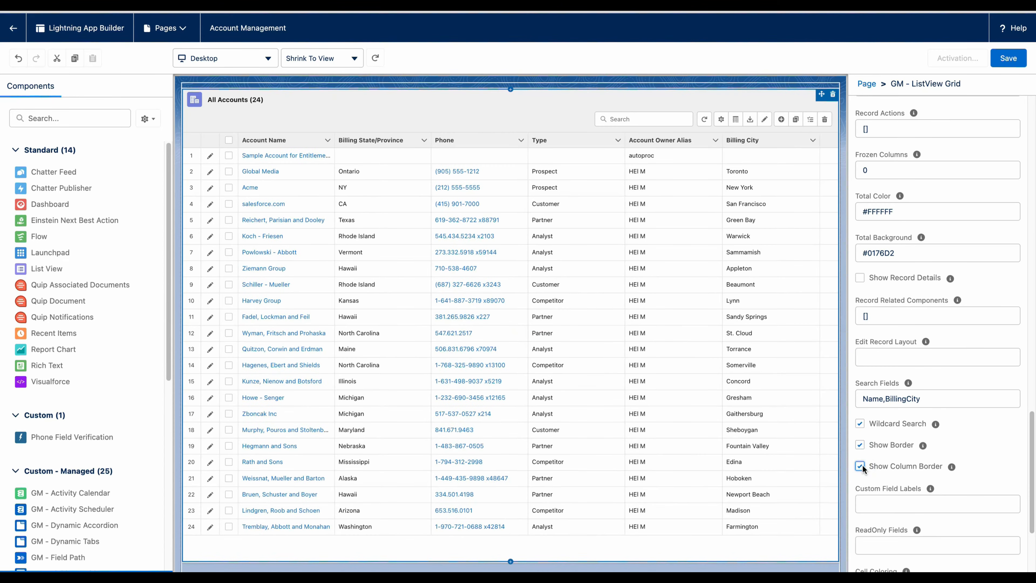
left_click(1011, 58)
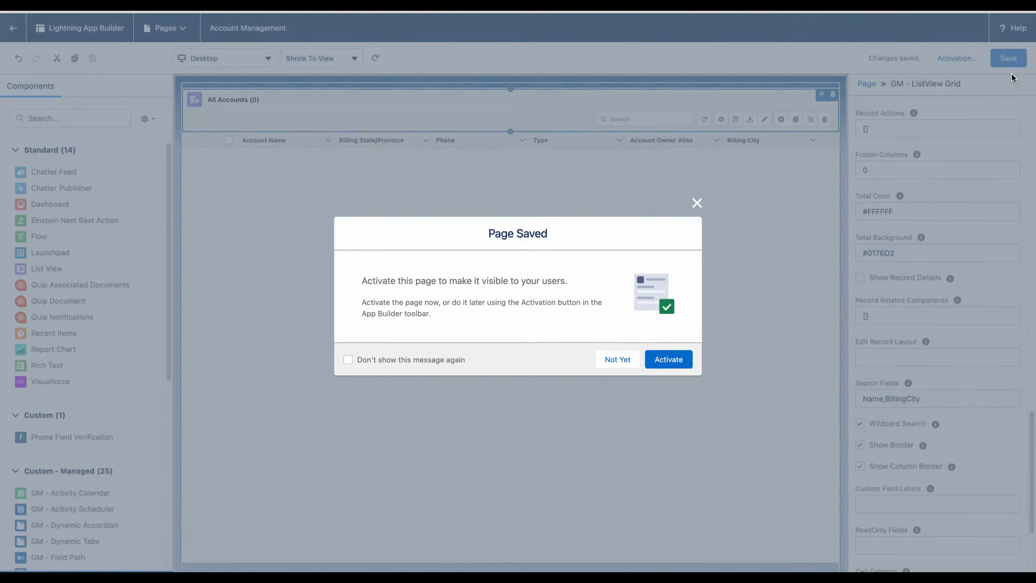
Activate the Account Management page for all users and add it to the Sales Lightning app
left_click(669, 360)
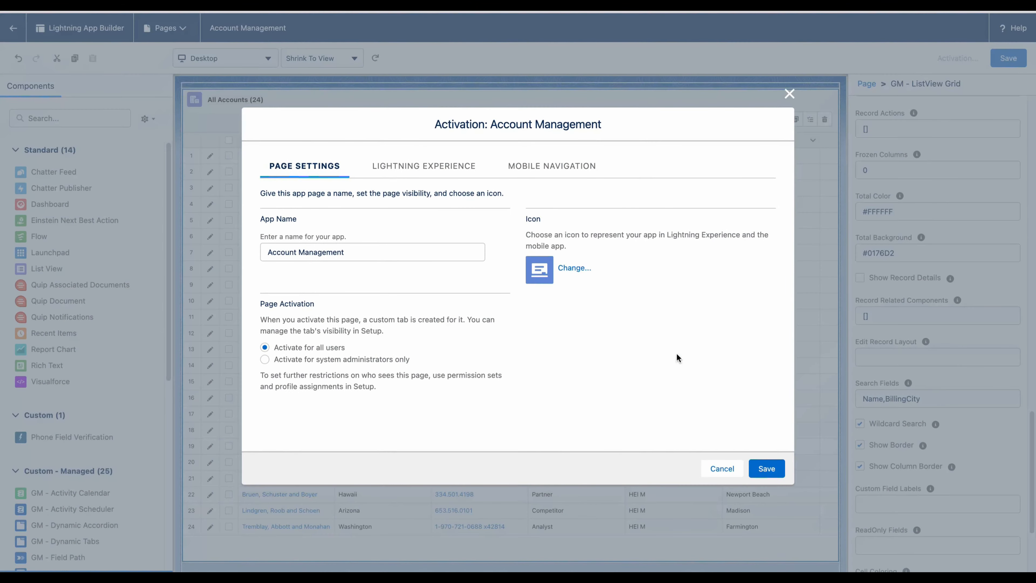
left_click(437, 168)
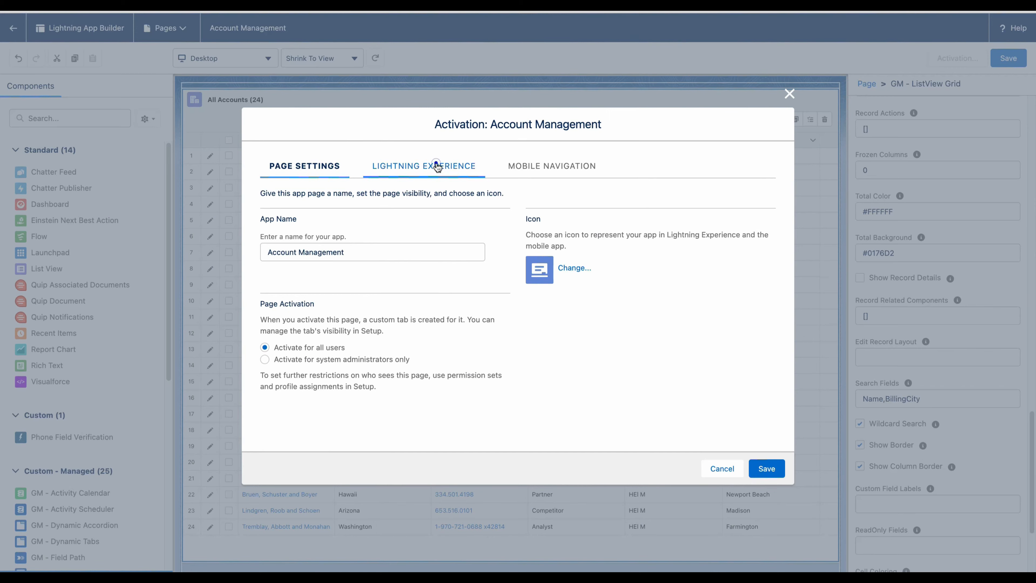
left_click(329, 322)
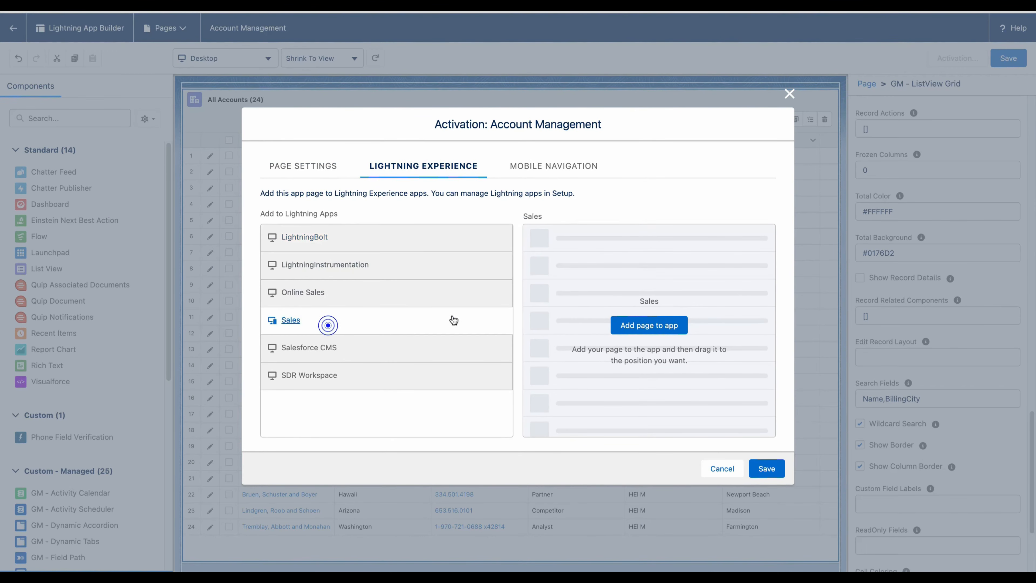
left_click(648, 325)
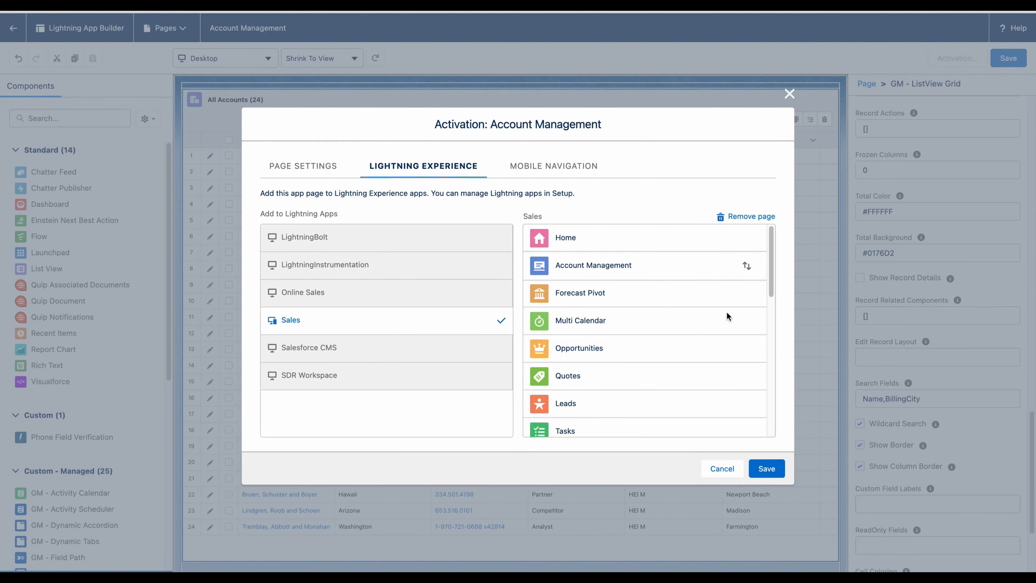
left_click(766, 468)
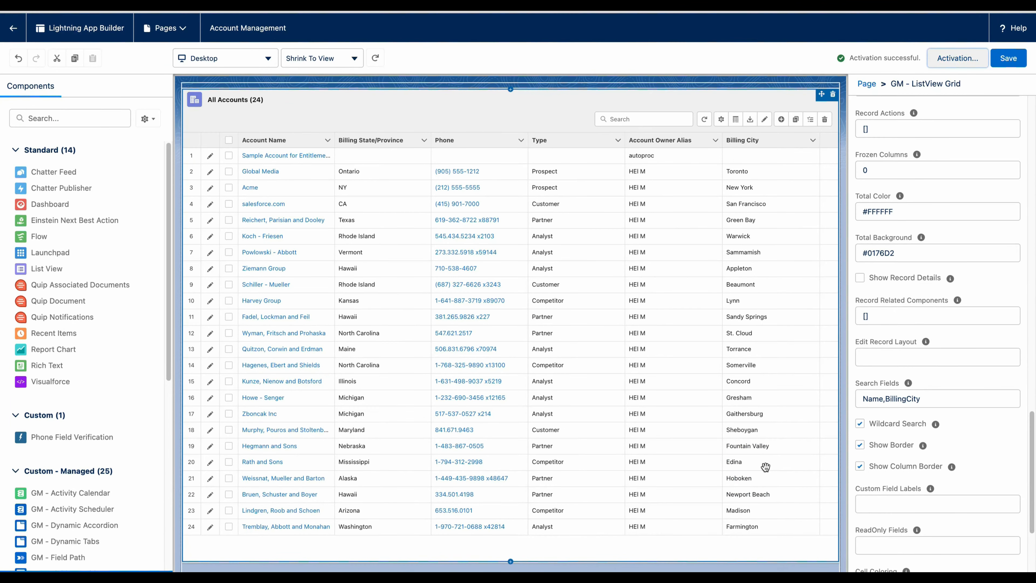
Leave the page editor, switch to the Sales app and view the account list on its Account Management page
left_click(17, 29)
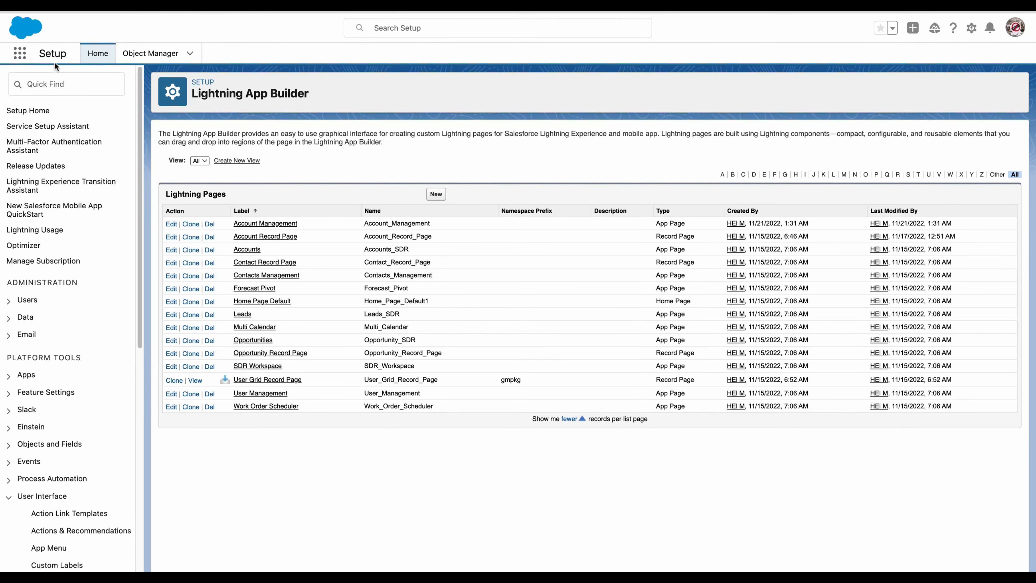
left_click(19, 53)
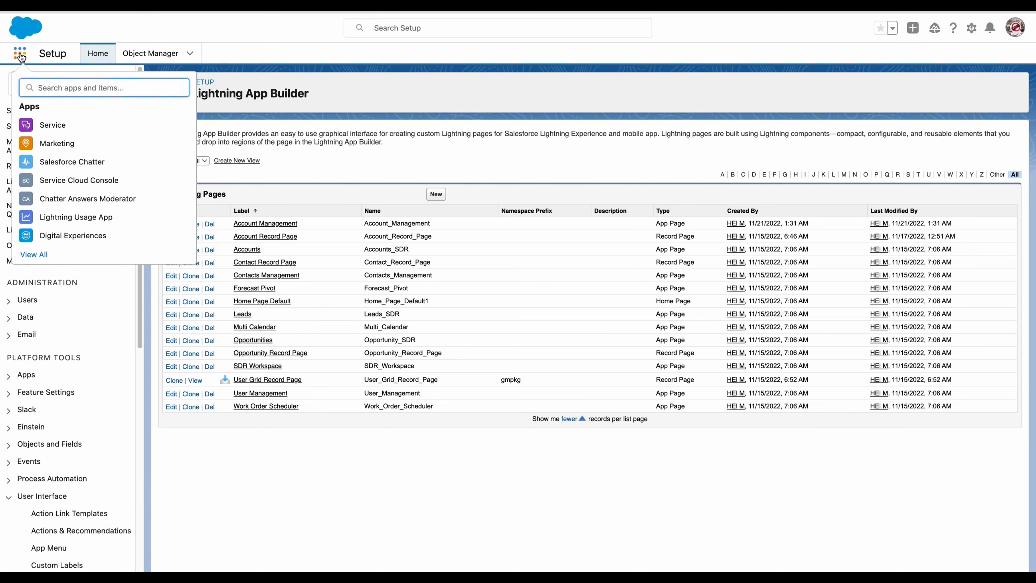
type("sa")
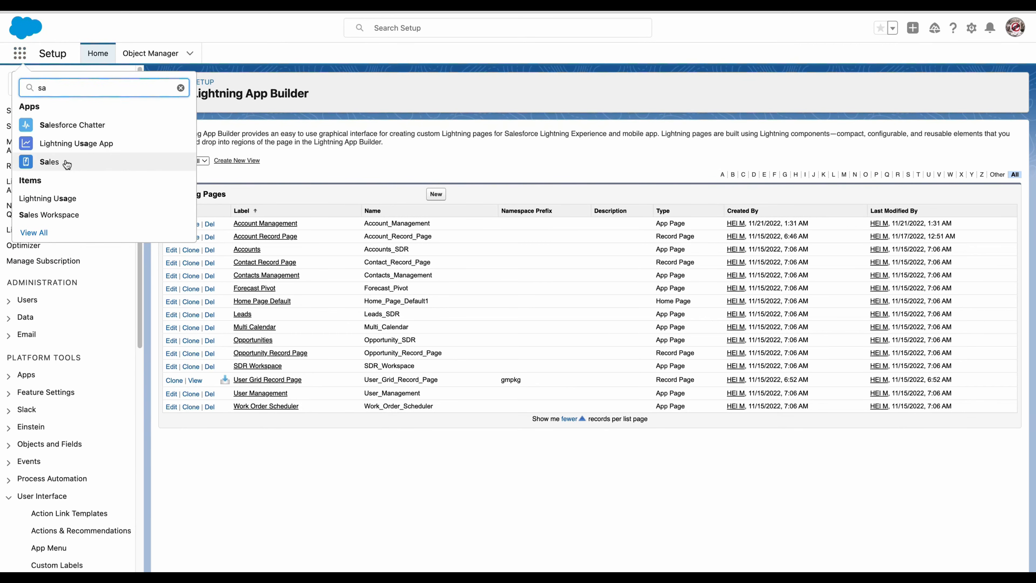
left_click(66, 162)
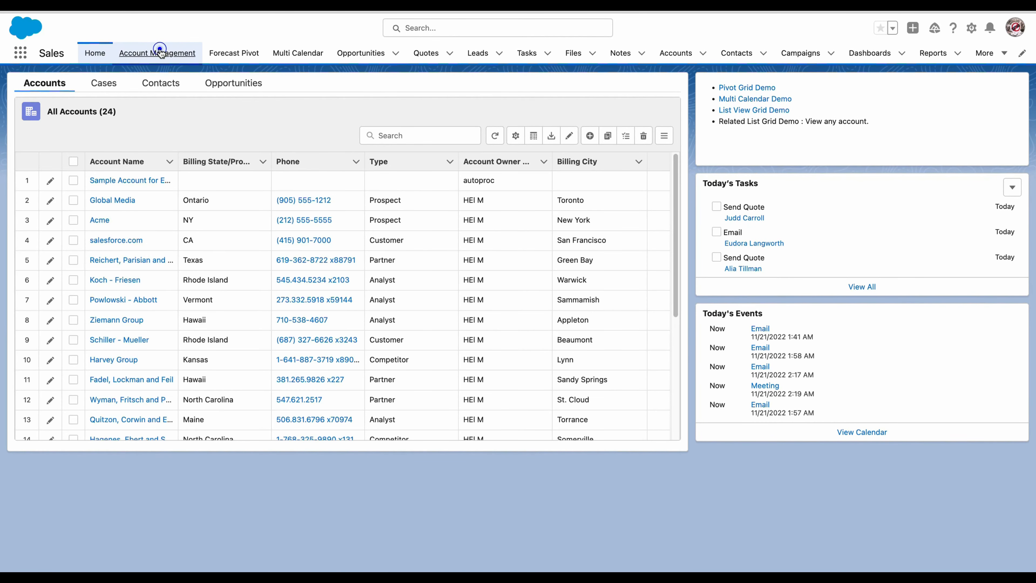
left_click(162, 54)
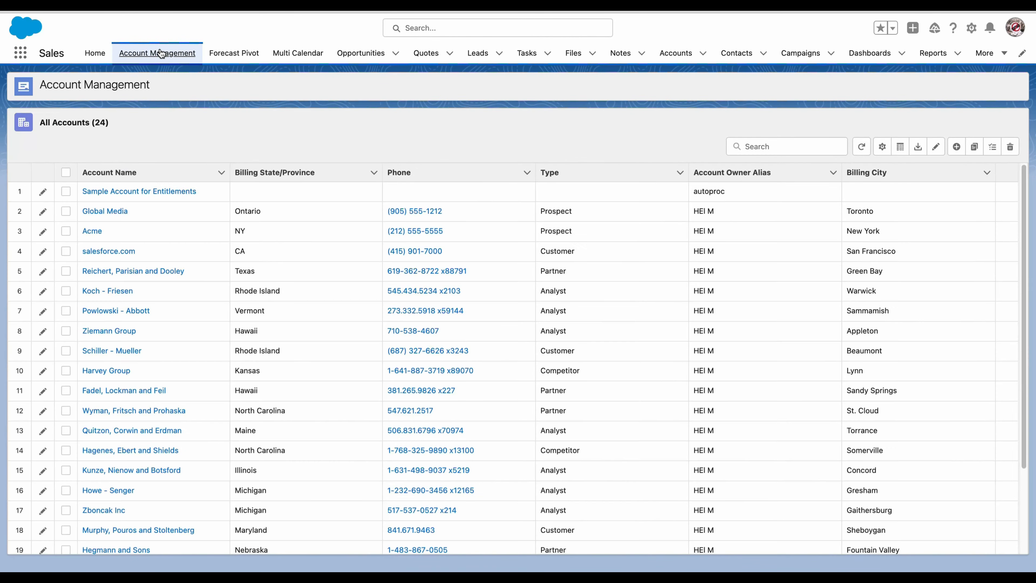
scroll(498, 338, "down", 3)
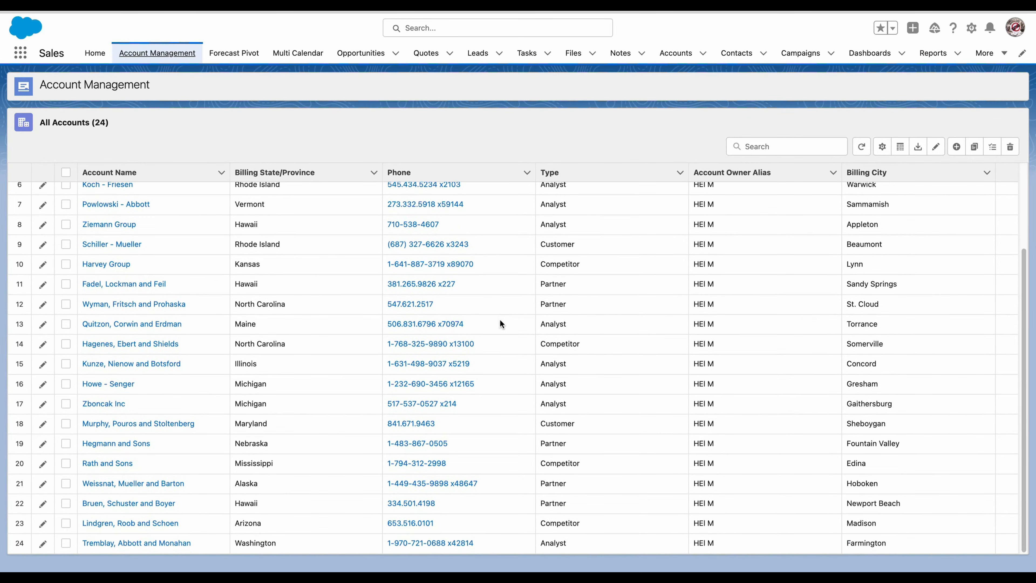
scroll(518, 335, "up", 3)
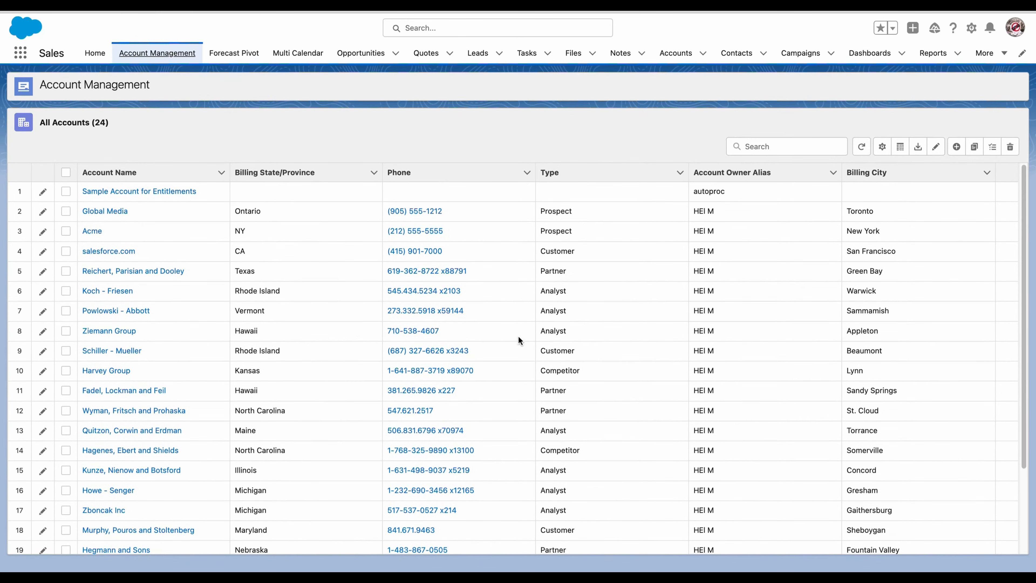
Put the account grid into edit mode and set Global Media's Type to Customer
left_click(935, 146)
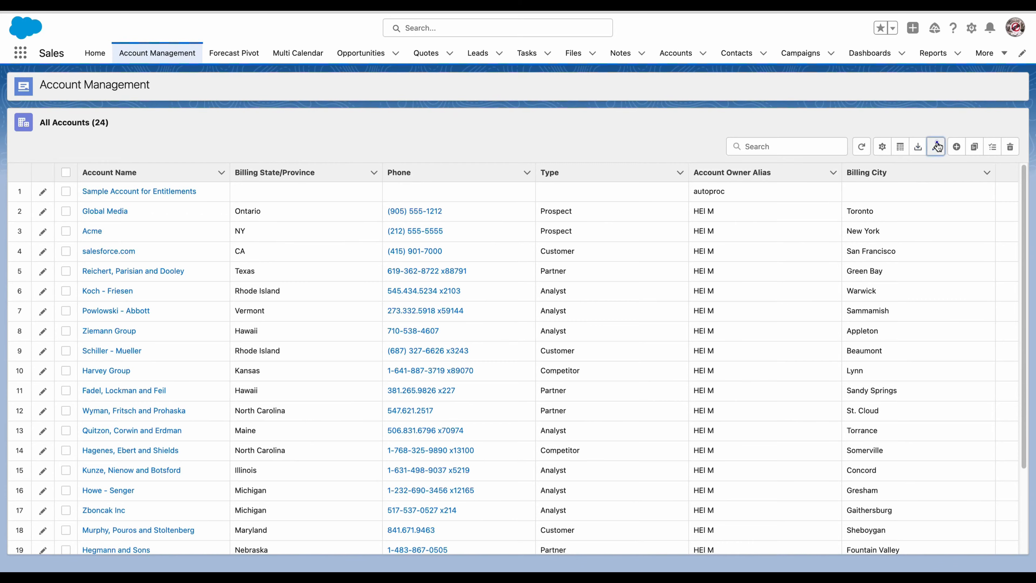
type("1")
left_click(566, 226)
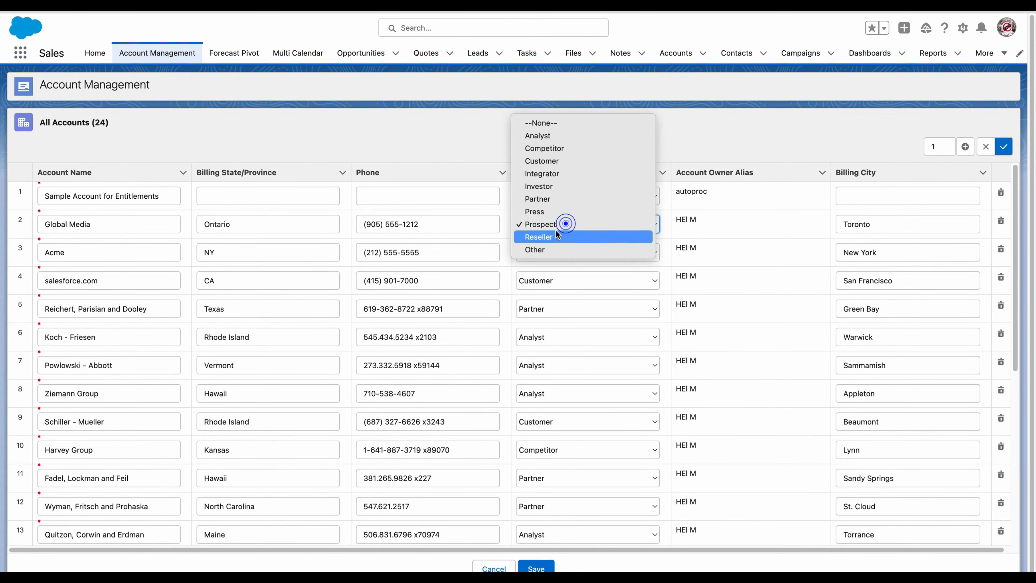
left_click(541, 161)
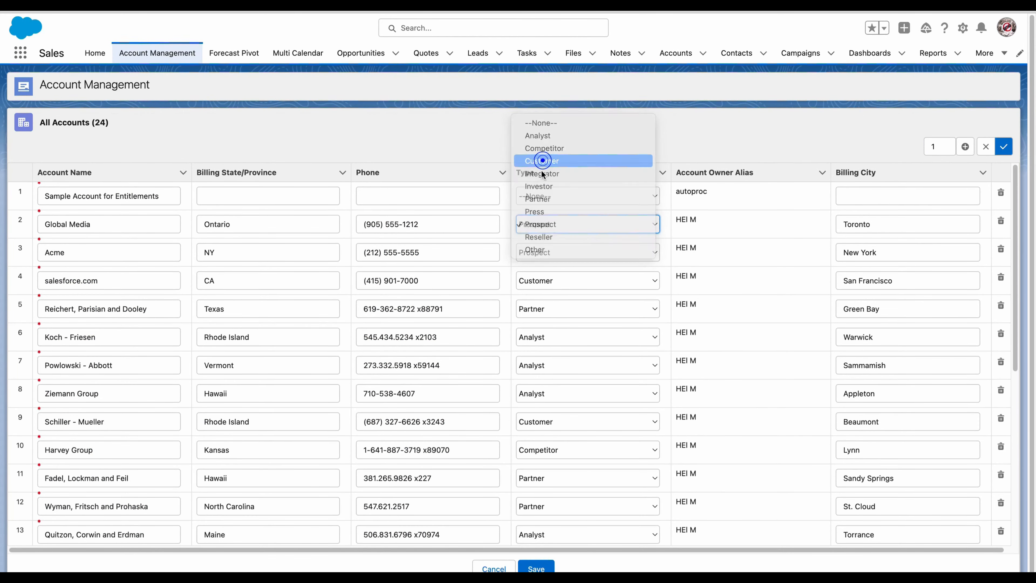
Set Koch - Friesen's Type to Competitor, change the last digit of its phone extension to 4, and save the grid edits
left_click(547, 336)
left_click(542, 350)
left_click(446, 337)
key("BackSpace")
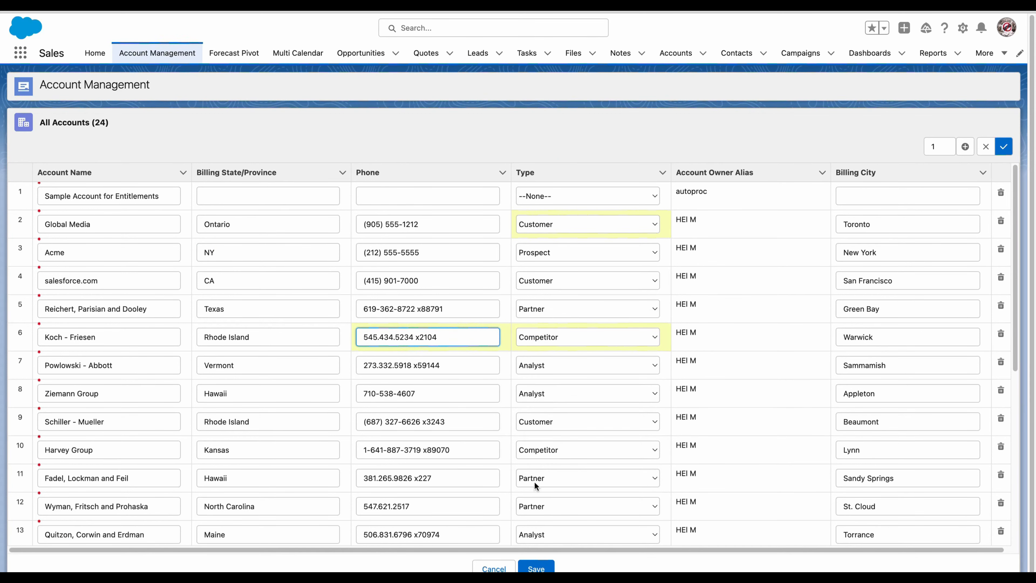
scroll(535, 483, "down", 2)
left_click(537, 568)
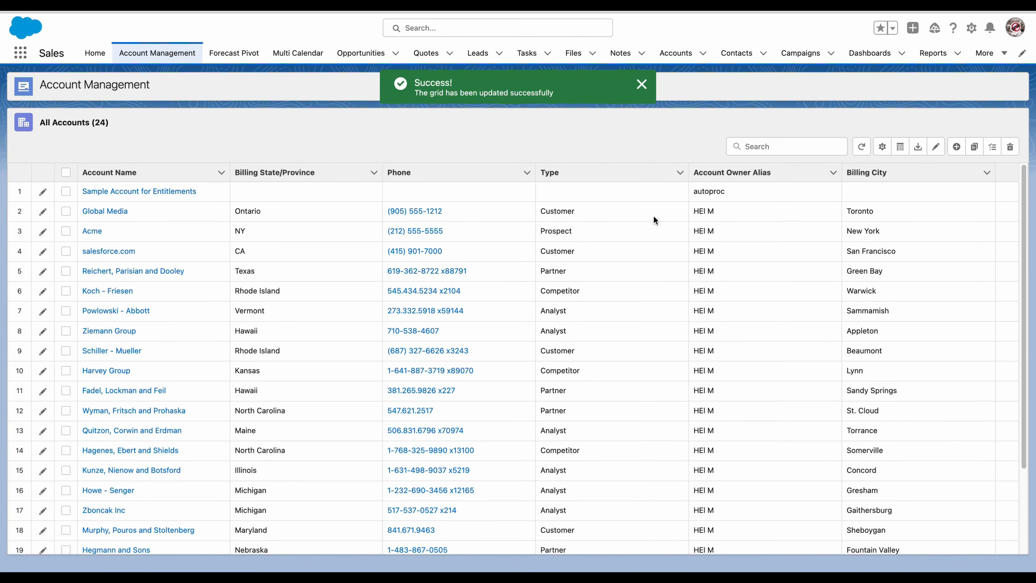
Search the account grid for Acme, then clear the search
left_click(754, 147)
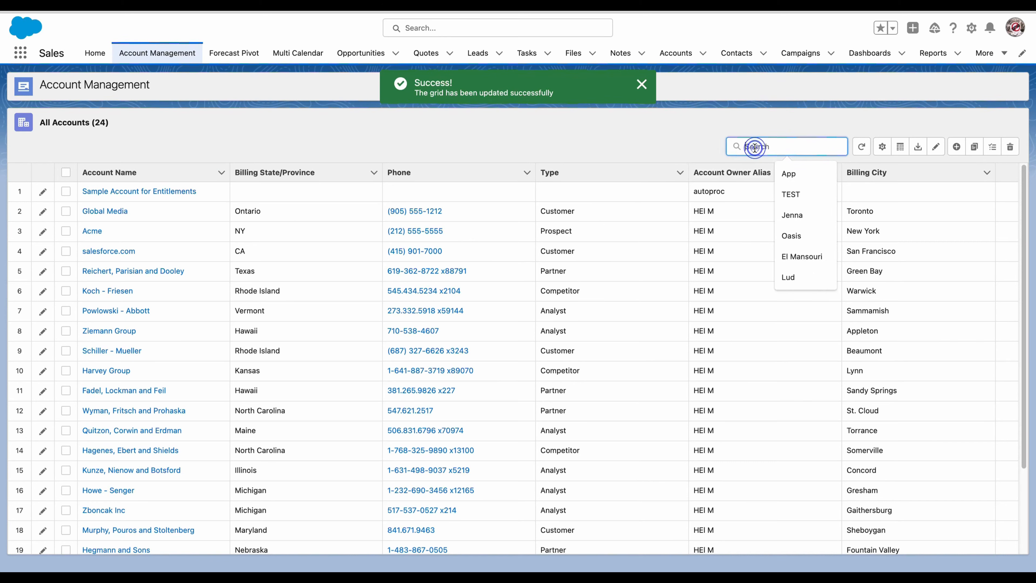
type("Aco")
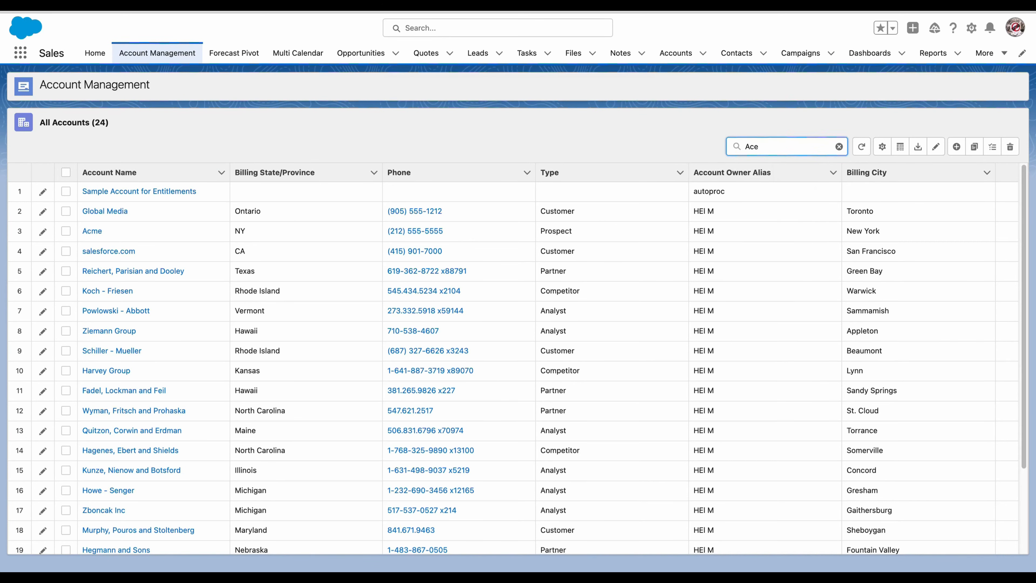
key("BackSpace")
type("me")
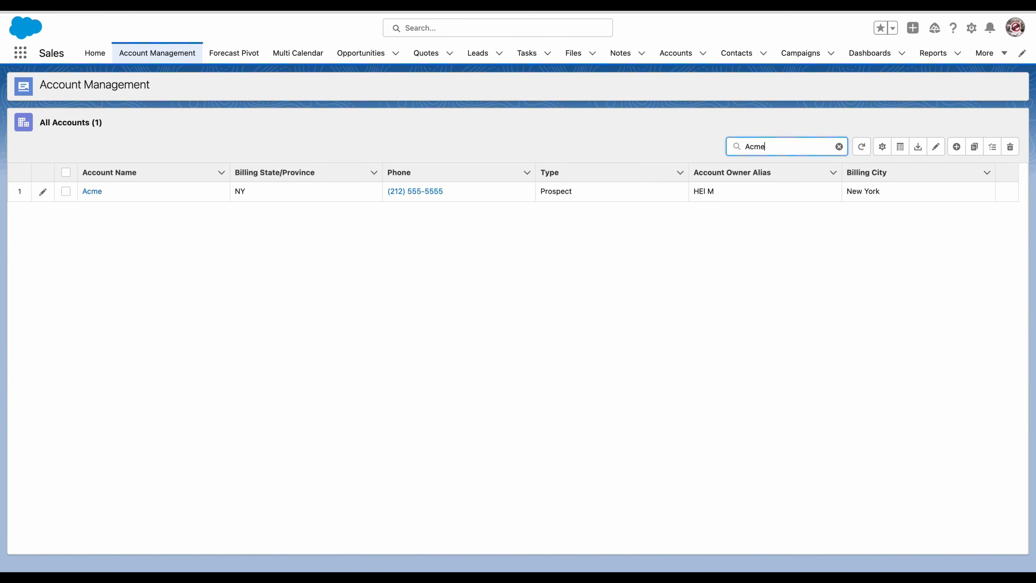
left_click(839, 147)
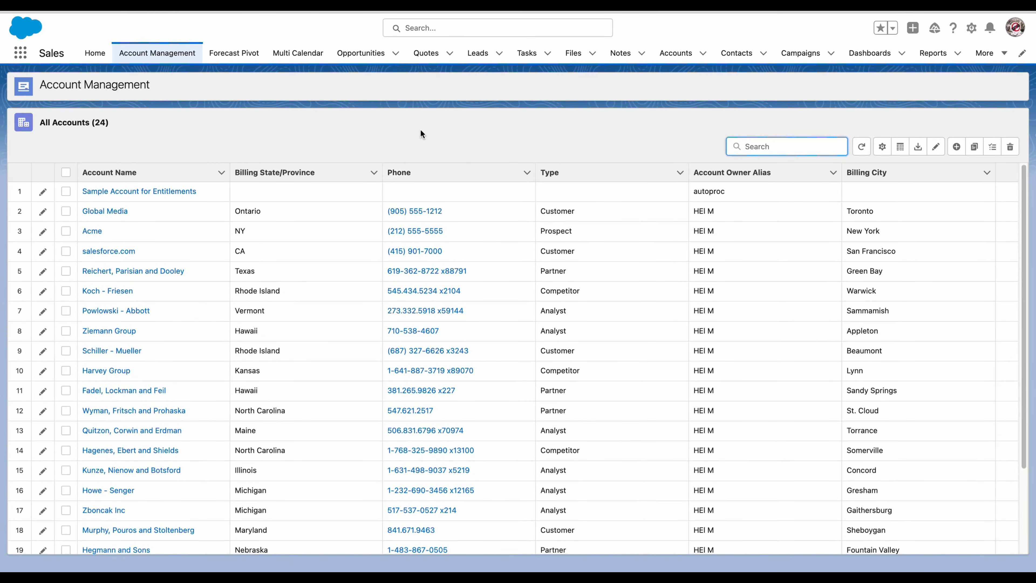